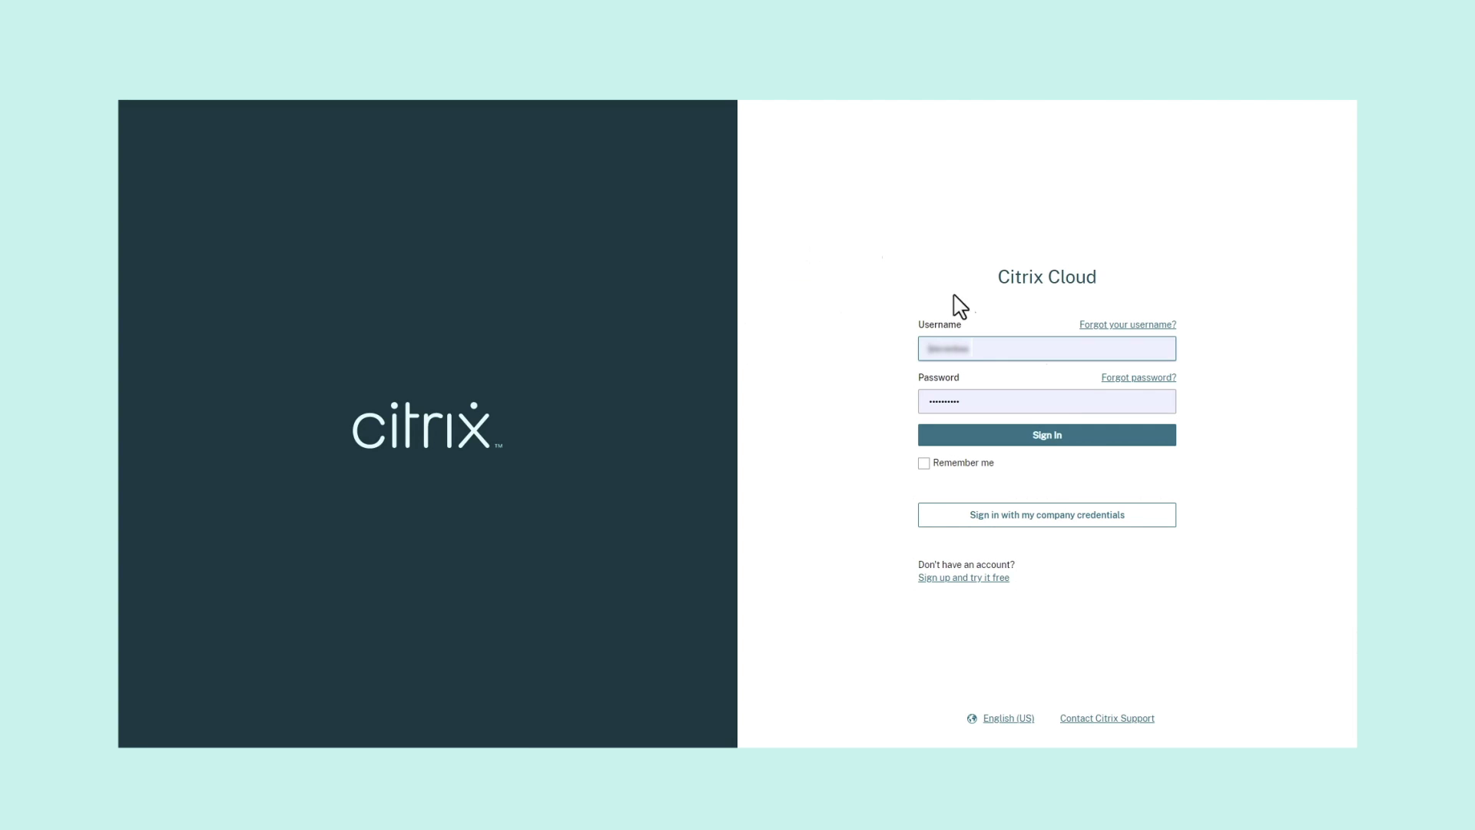
Sign in using the authenticator verification code and set United States as the home region.
left_click(1052, 437)
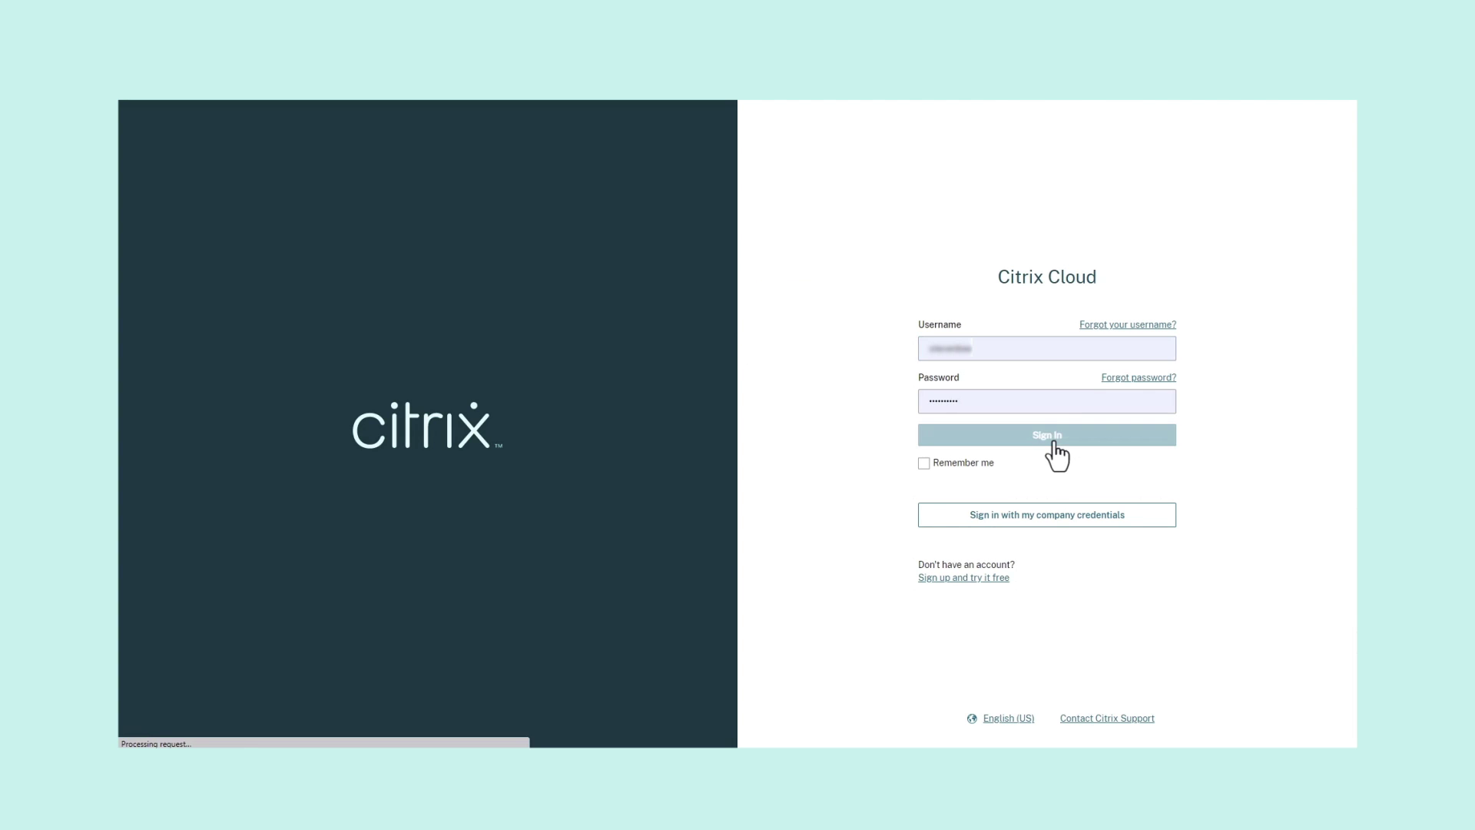
left_click(1044, 500)
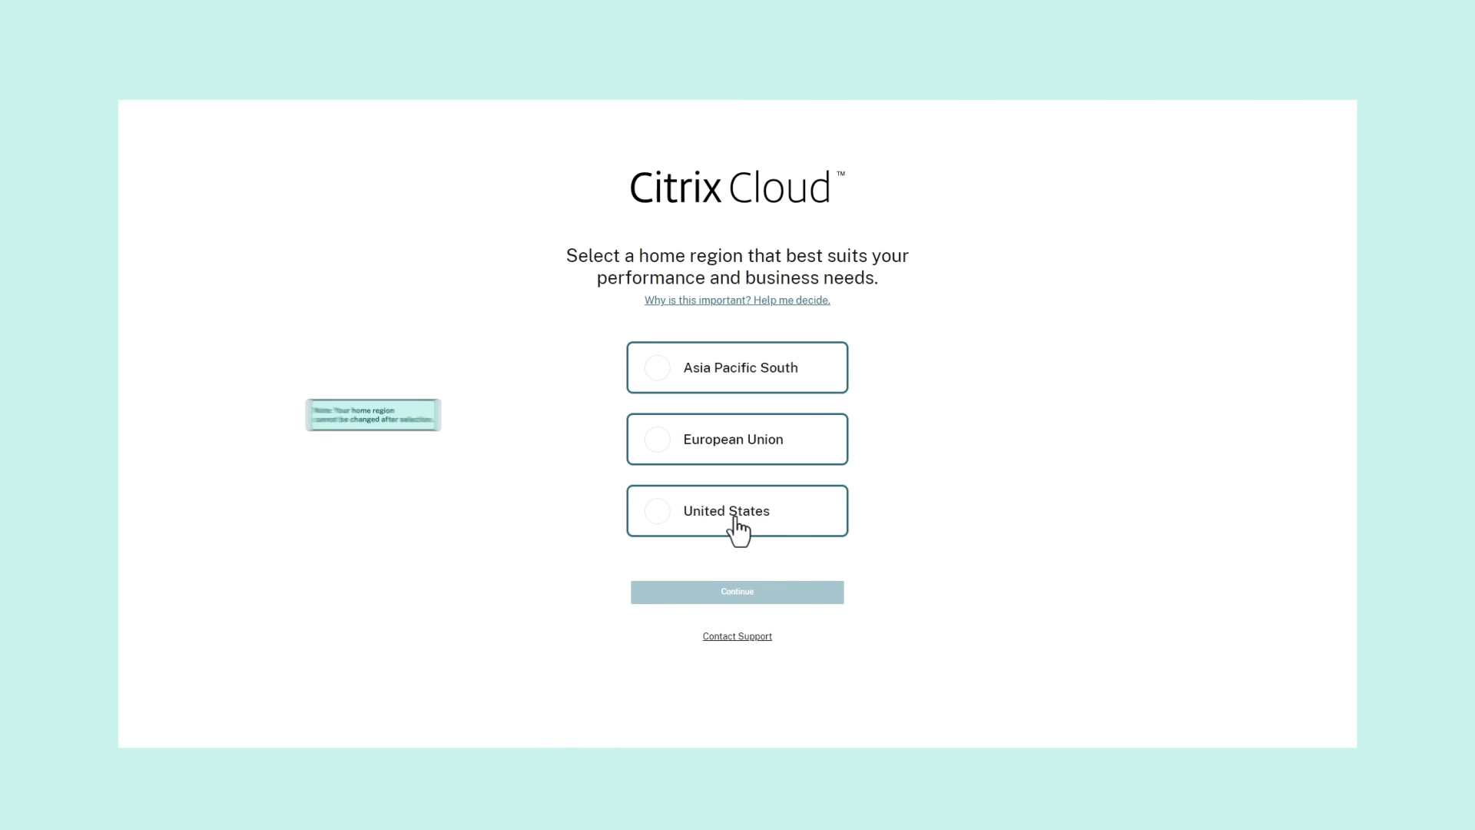
left_click(738, 529)
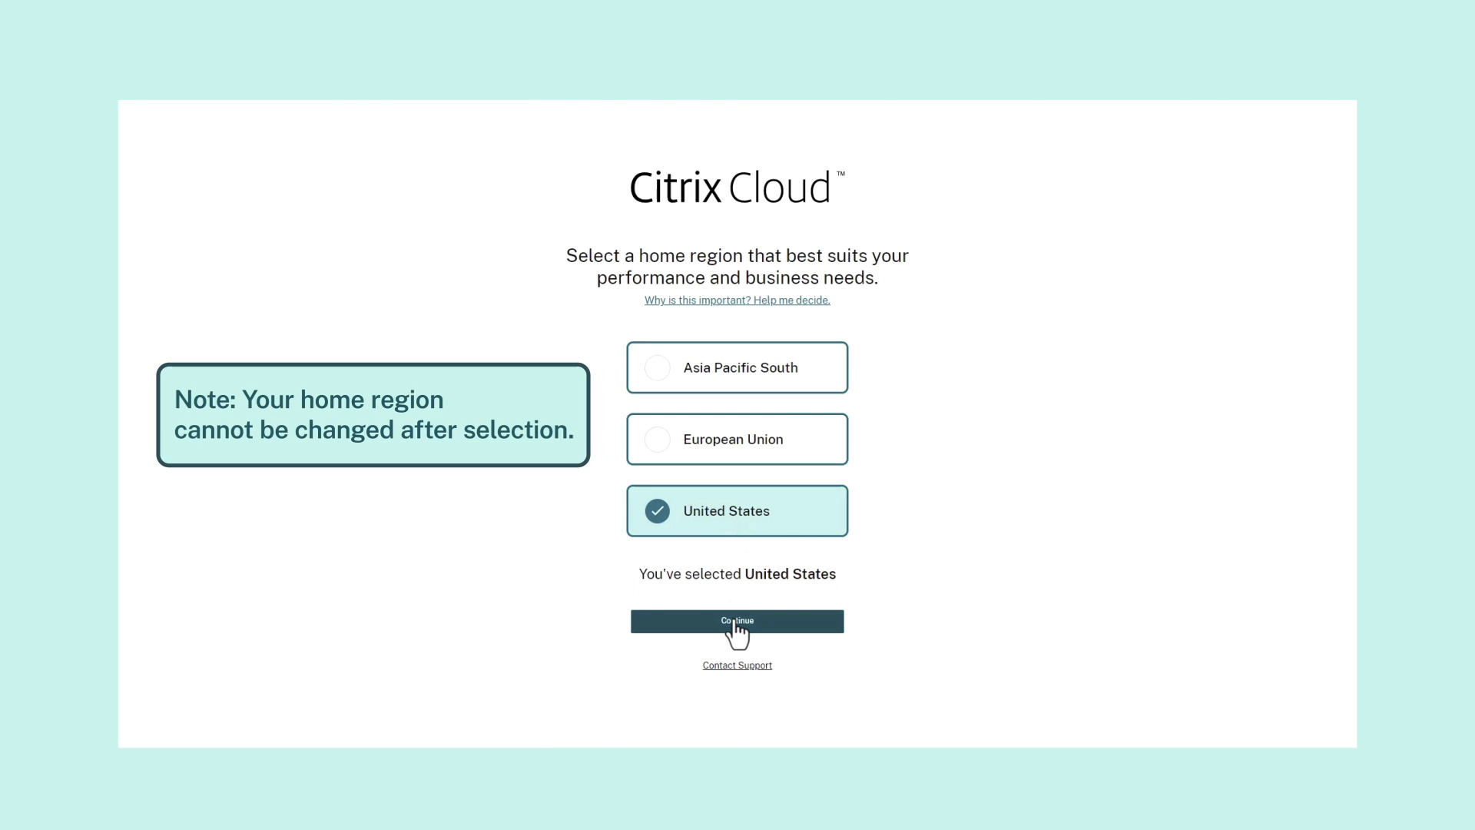
left_click(736, 622)
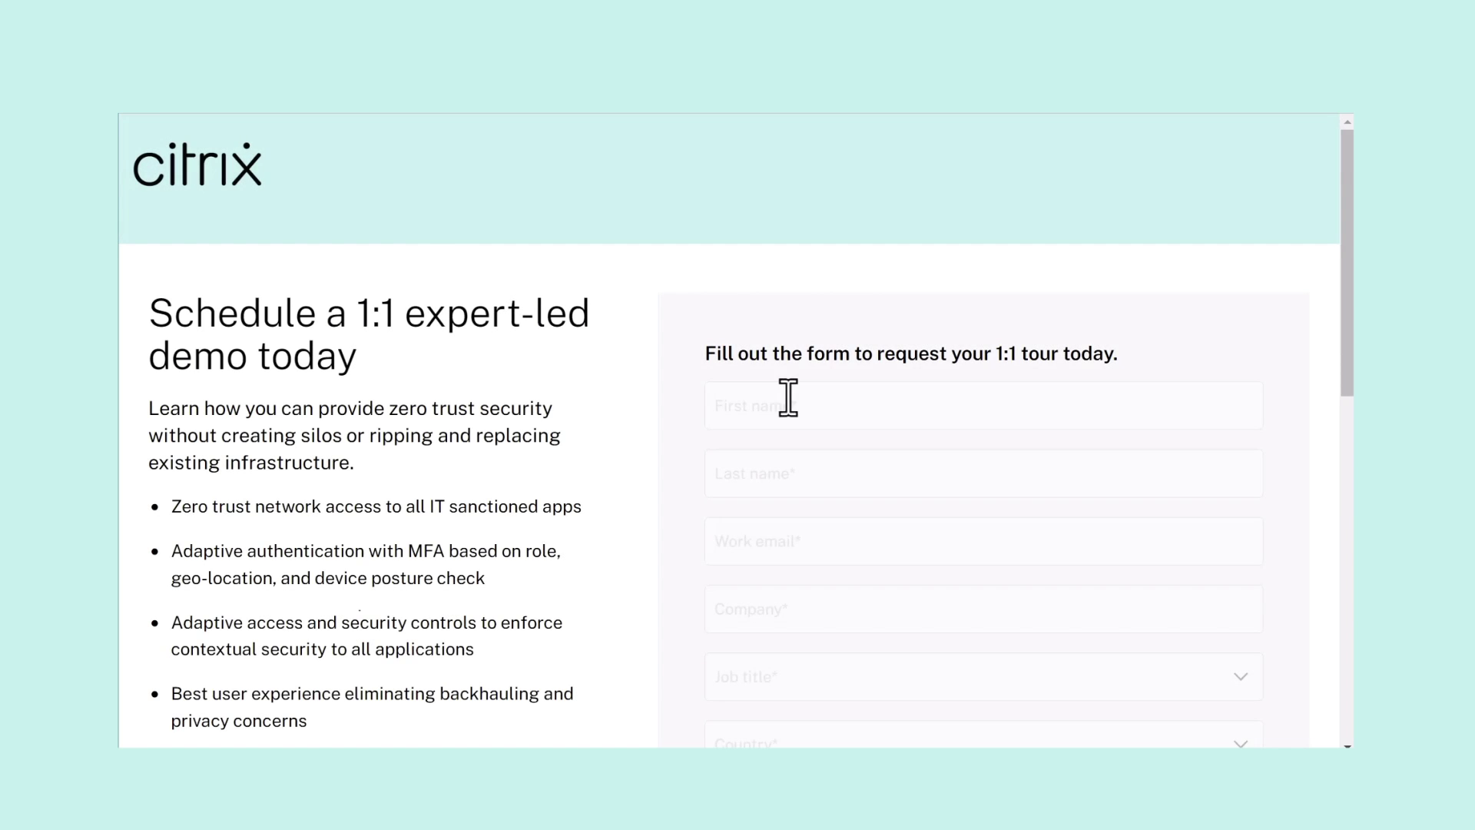
Submit the Request a demo form, then open the Secure Private Access service via Manage.
left_click(788, 397)
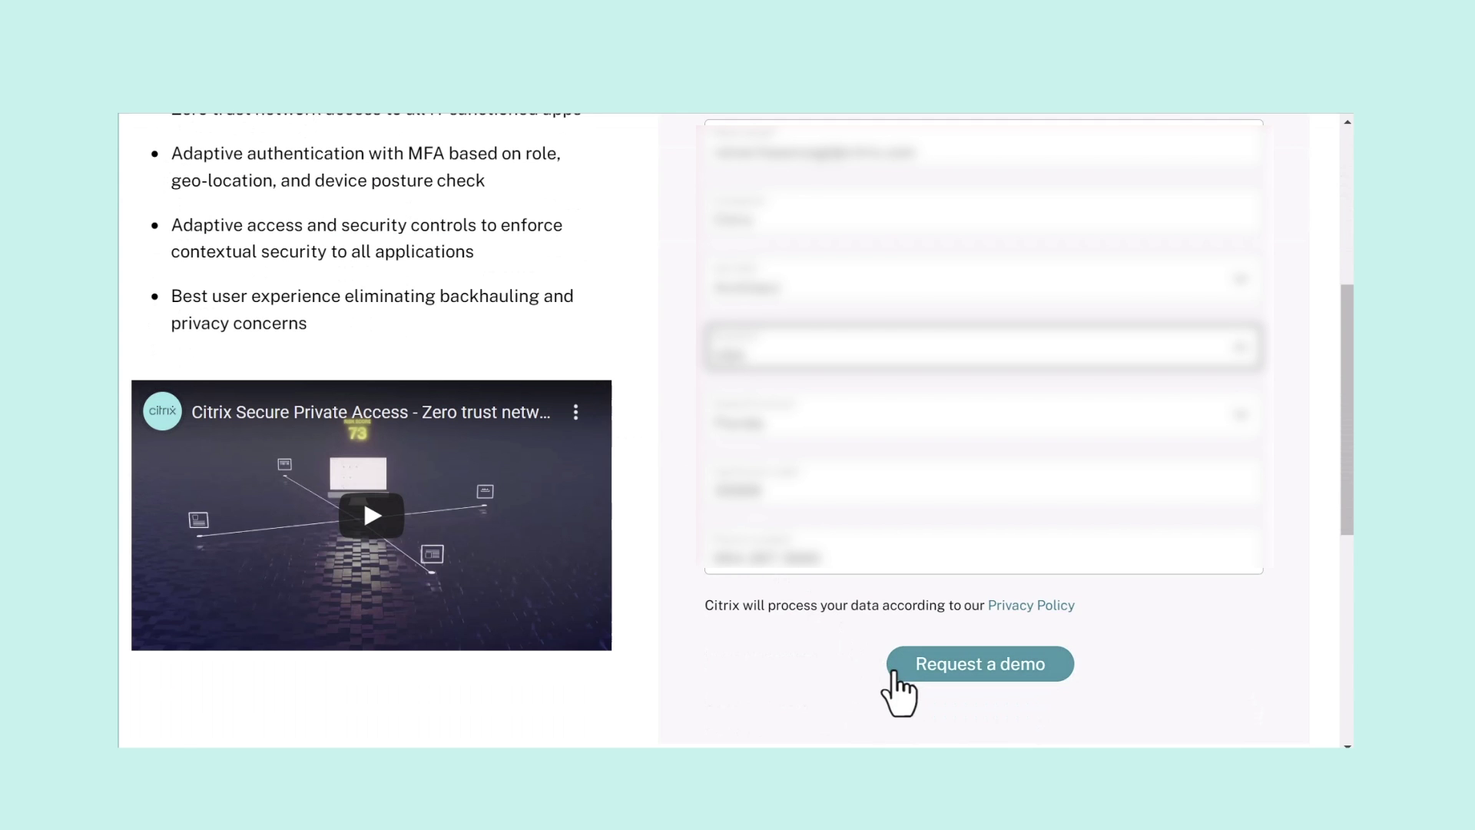
left_click(896, 675)
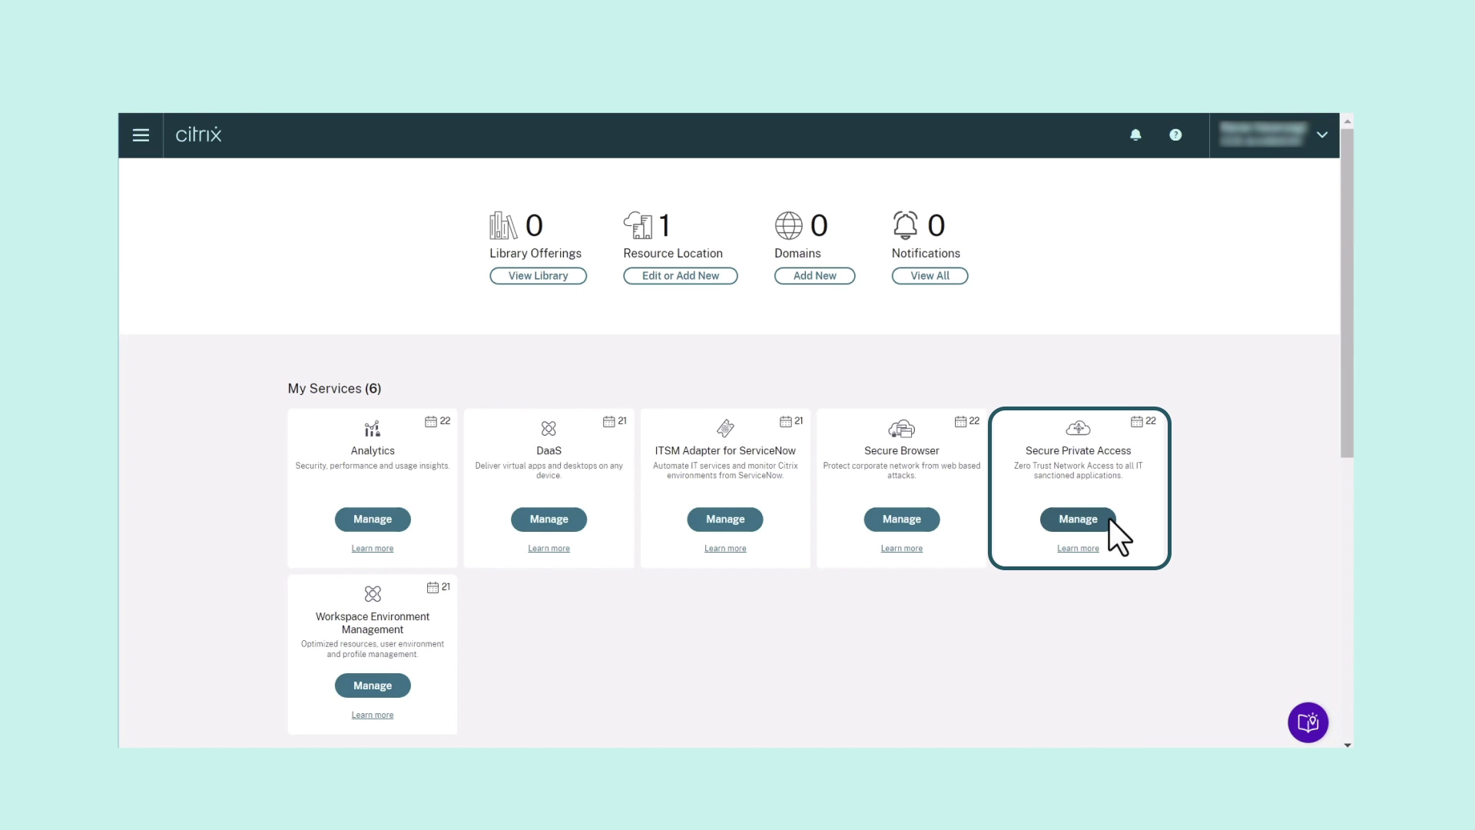
left_click(1109, 518)
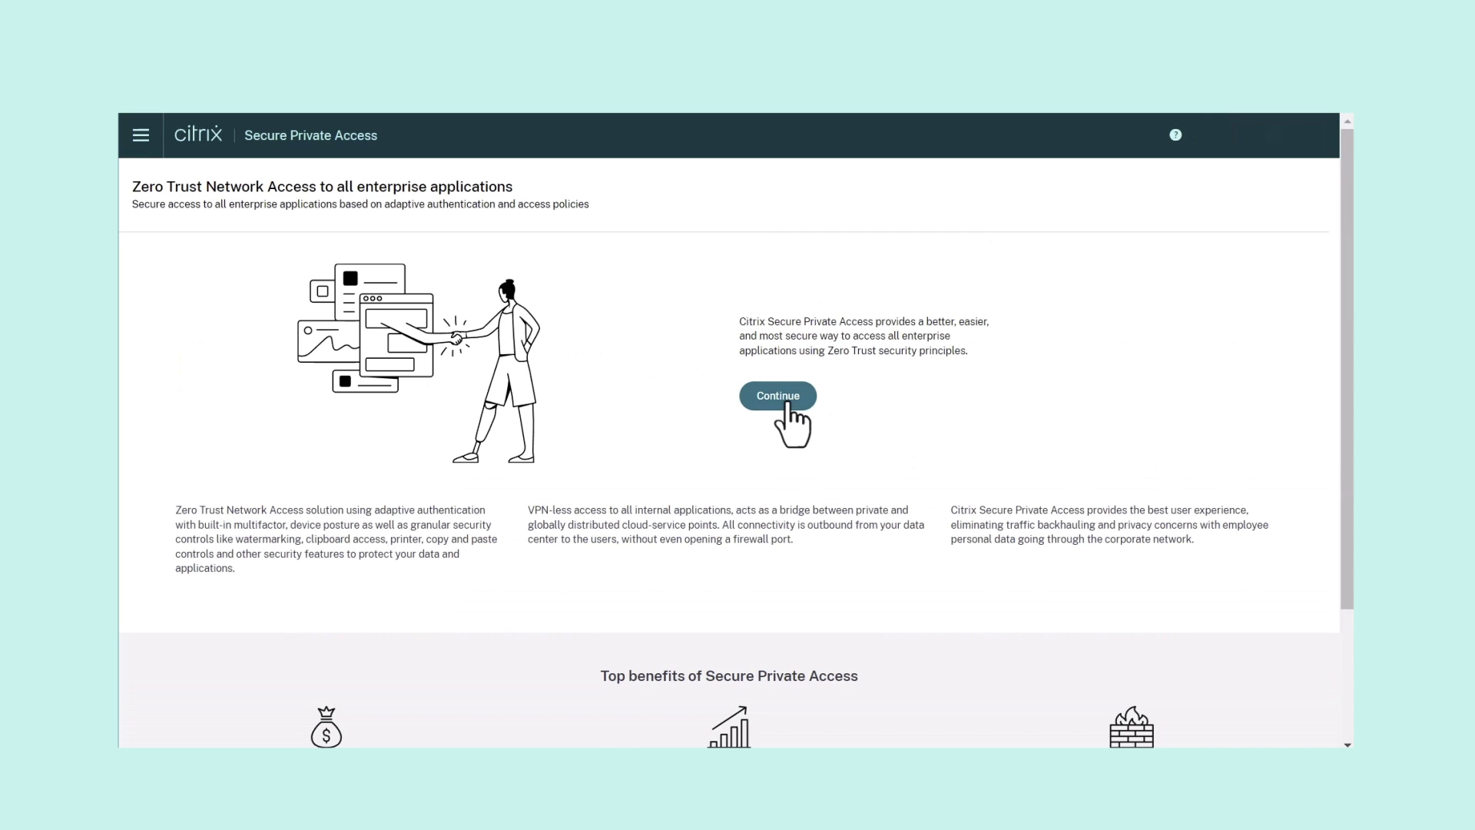
Begin setup, pick the subscriber authentication method, and continue to Step 2: Applications.
left_click(787, 403)
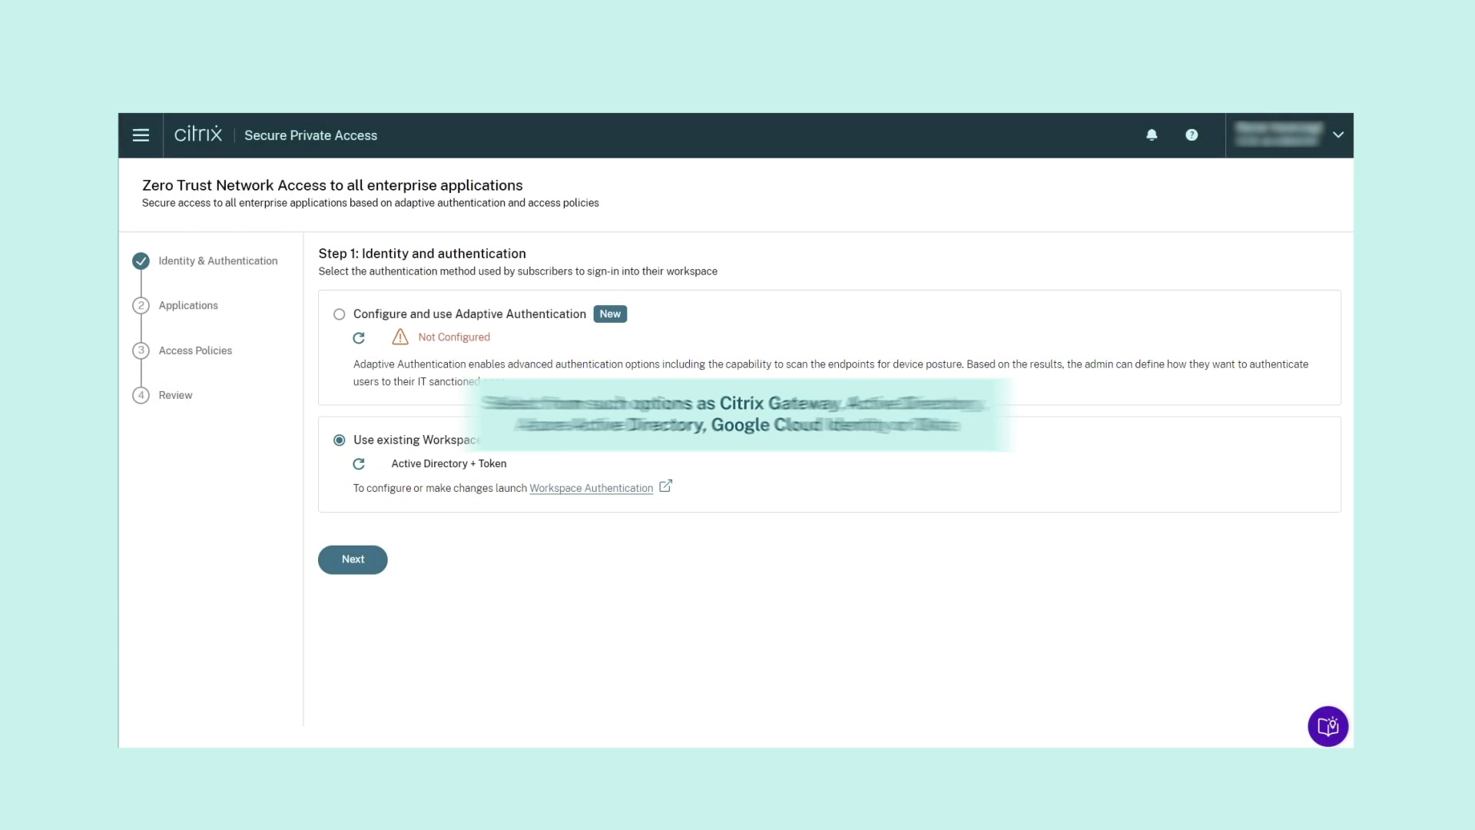
left_click(338, 314)
left_click(352, 553)
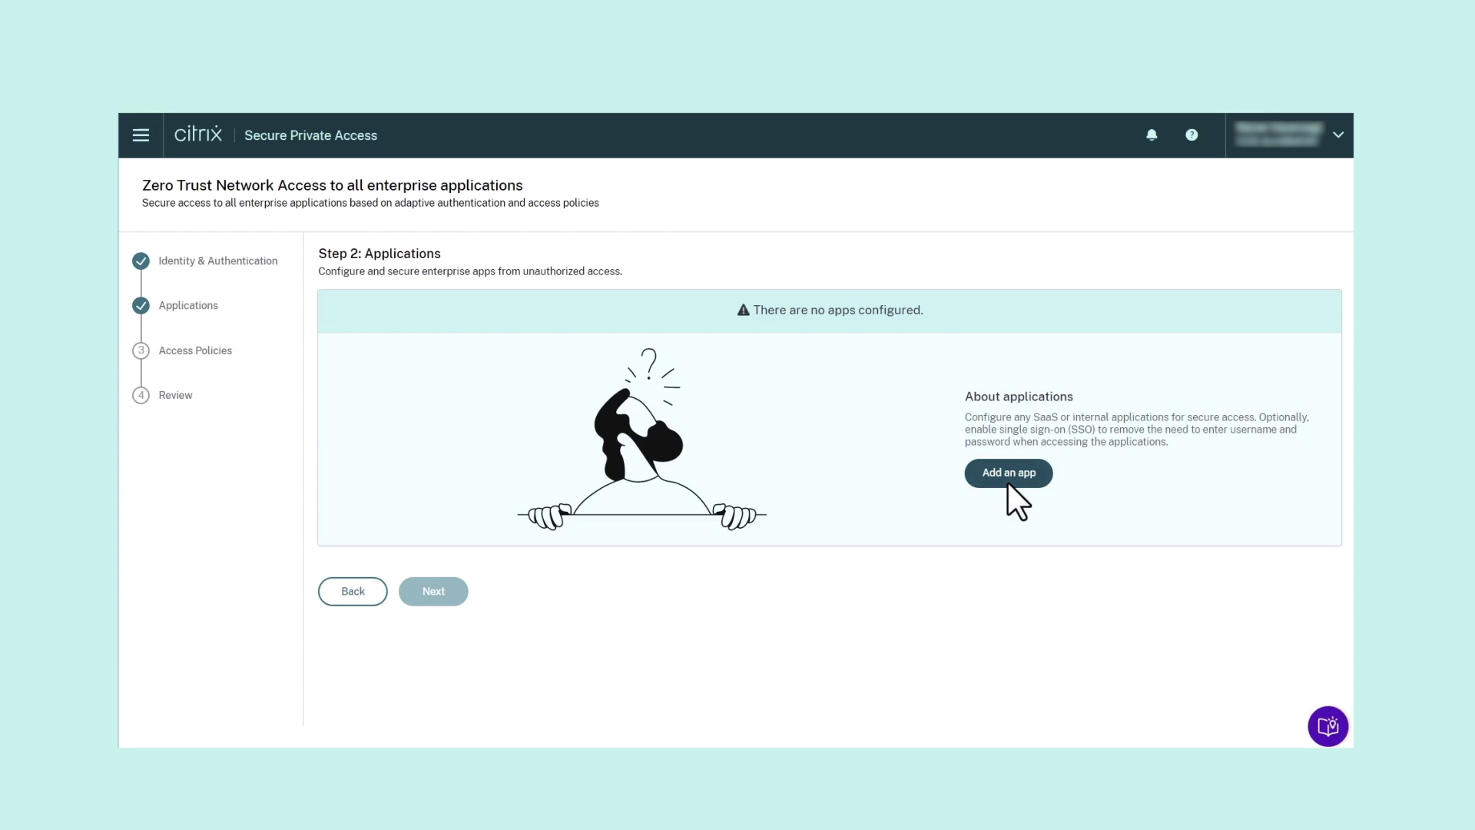
left_click(1007, 480)
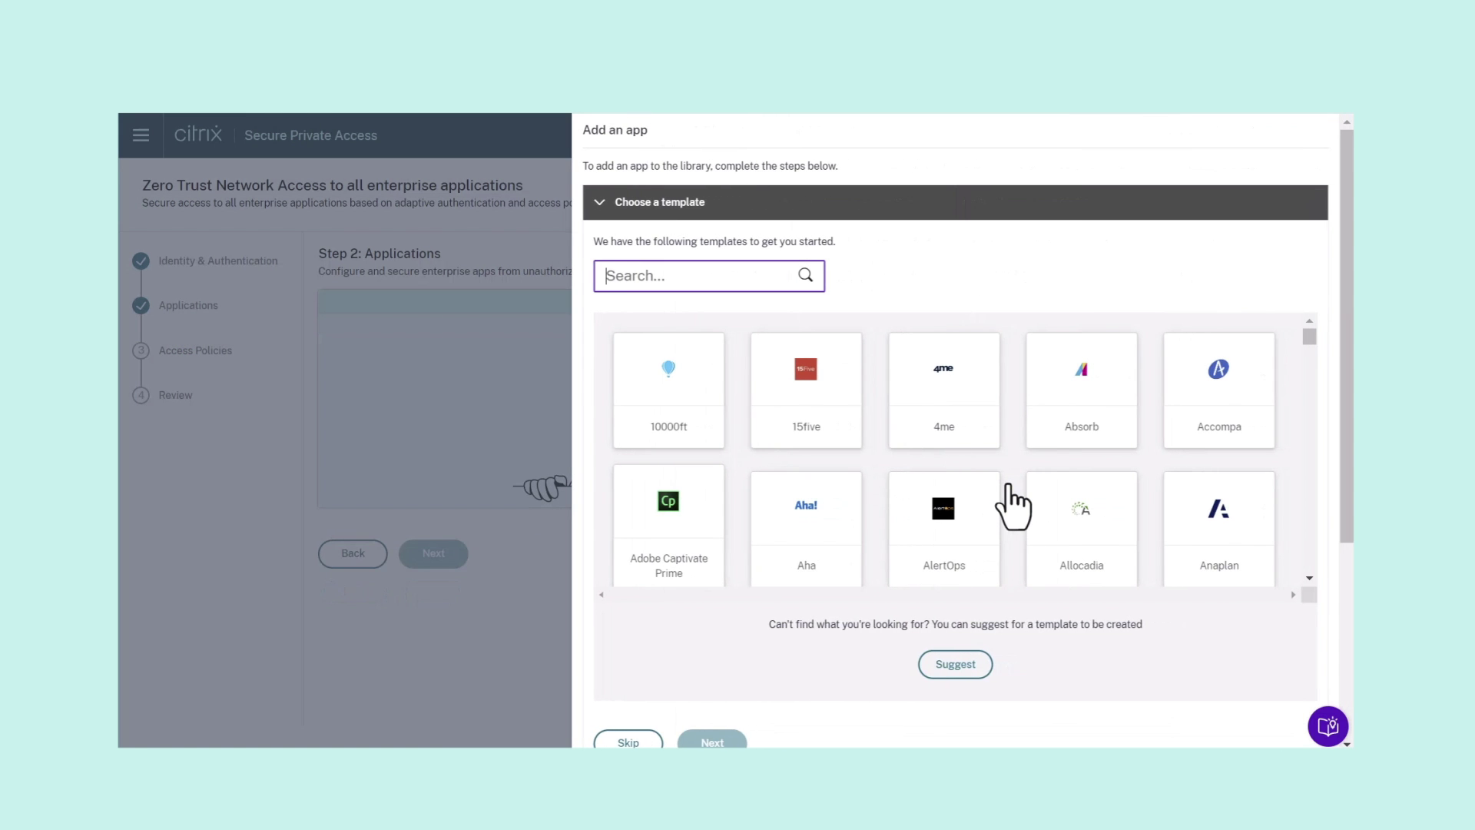
left_click(628, 742)
left_click(739, 348)
left_click(801, 486)
type("Outlook Web App")
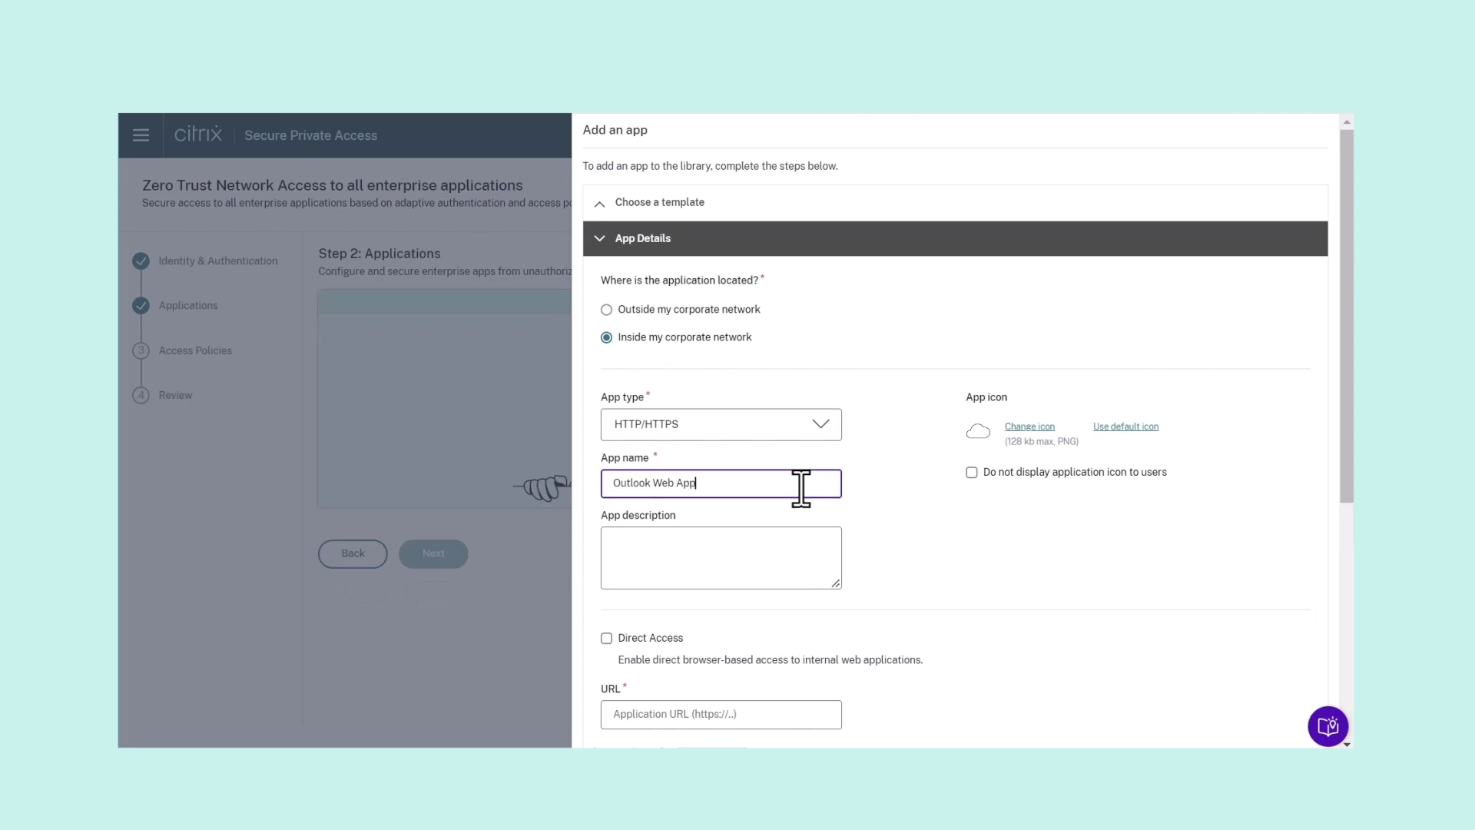
left_click(804, 561)
type("Exchange On-Prem")
left_click(791, 714)
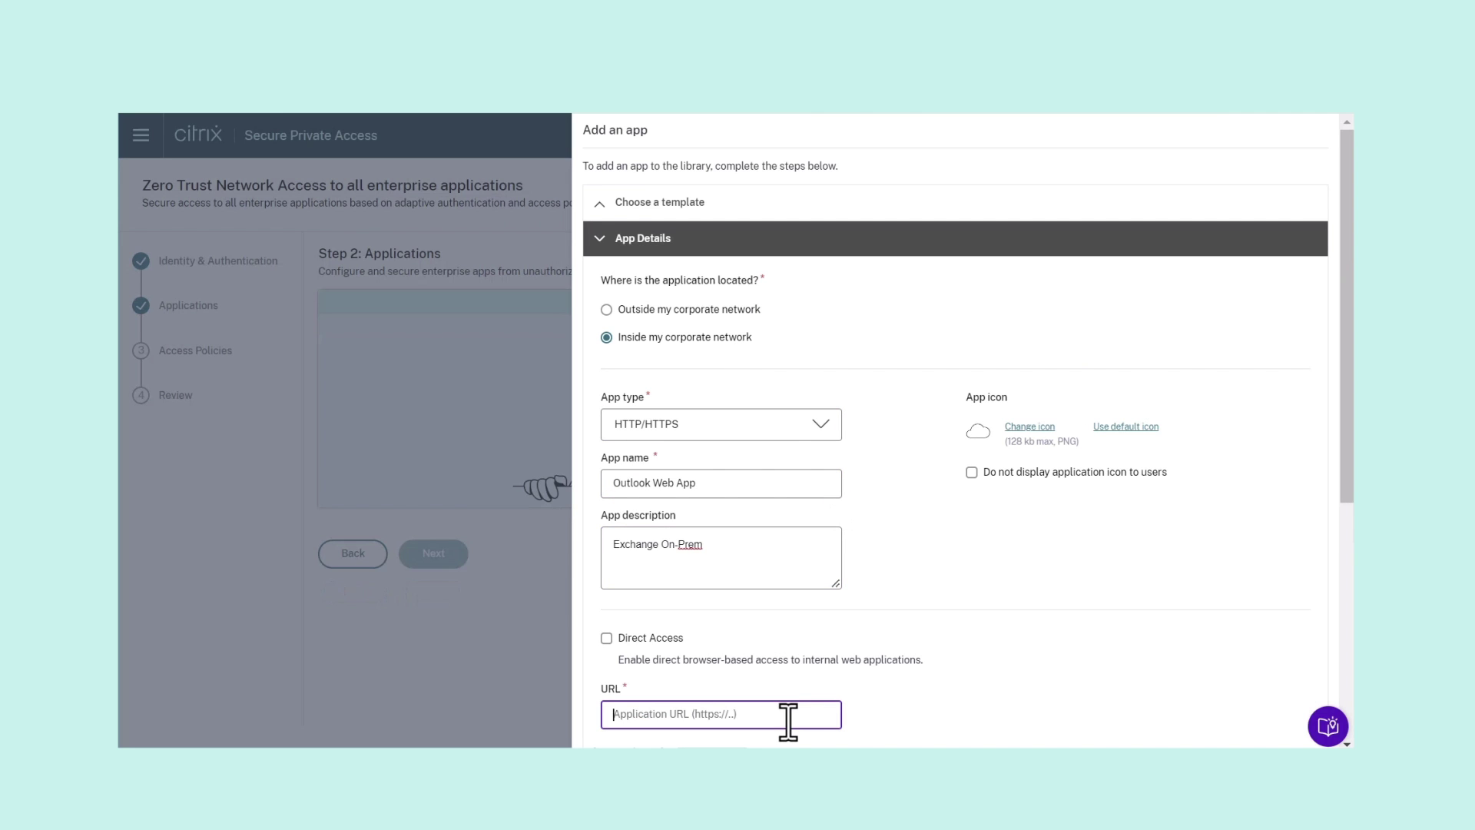
type("https://exchange.citrix.demo/owa")
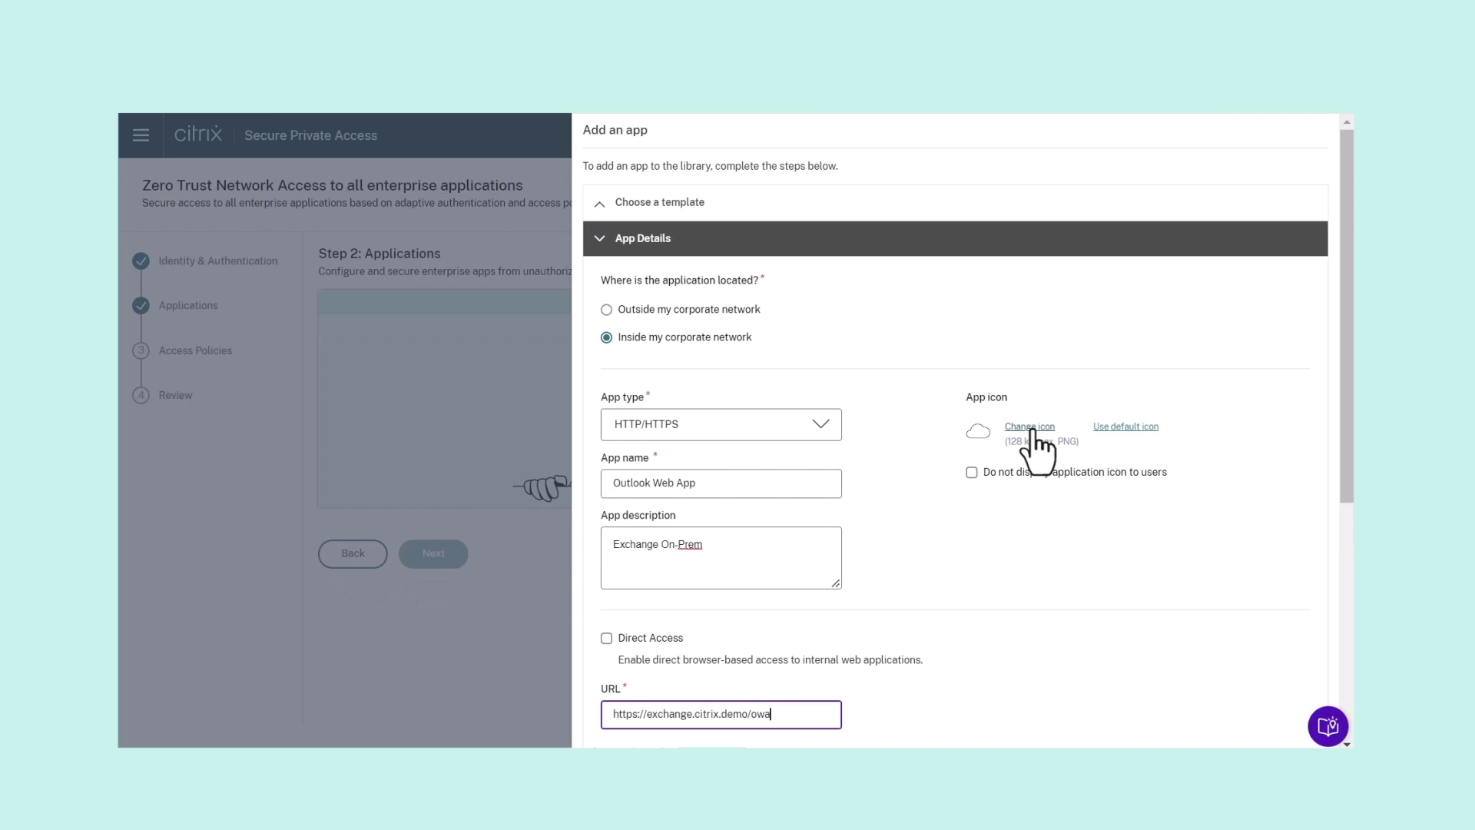
left_click(1030, 427)
scroll(959, 538, "down", 3)
Choose form-based SSO with Action URL /owa/auth.owa and the pasted logon URL.
left_click(641, 594)
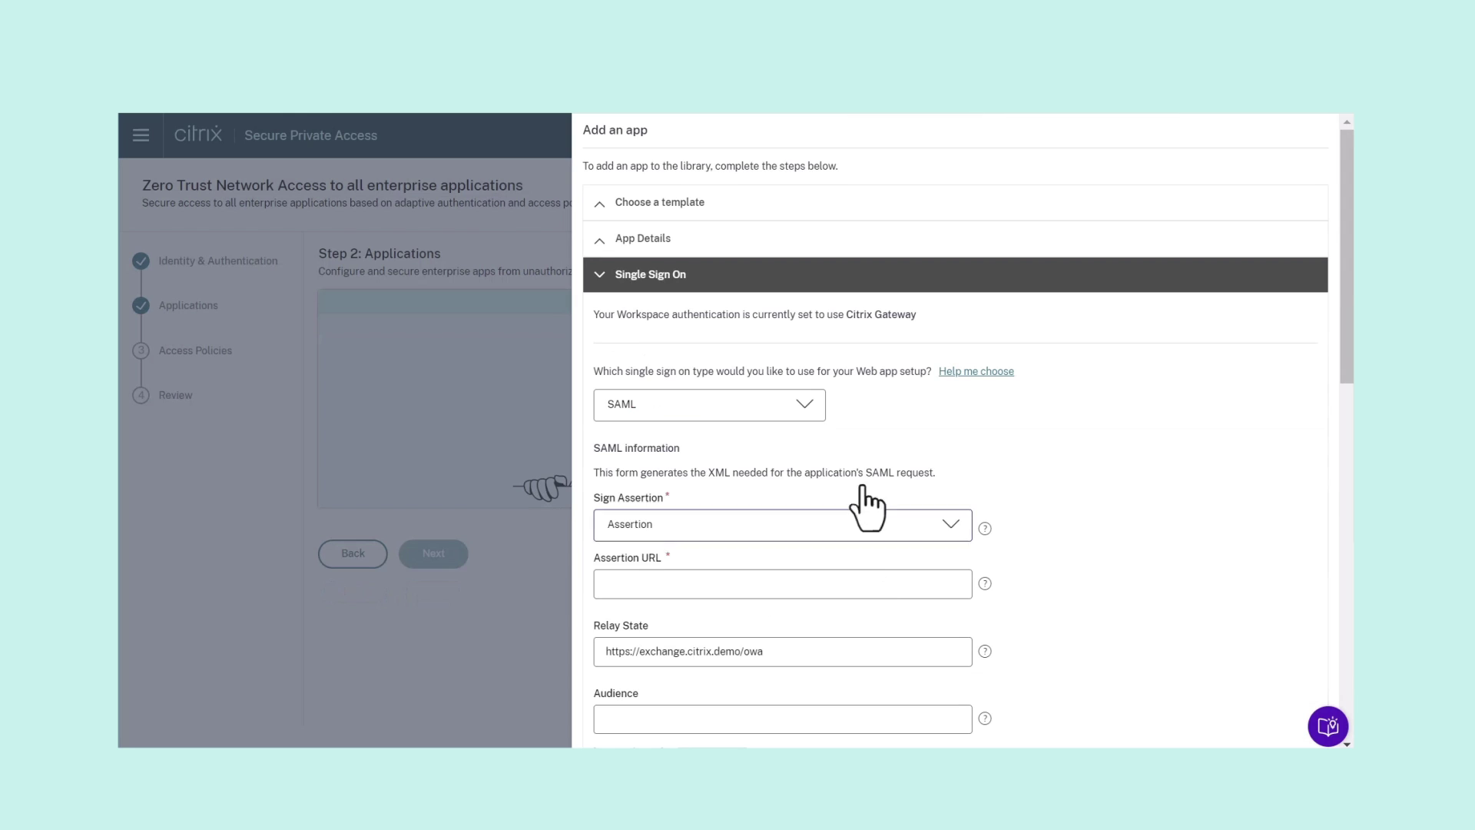
left_click(800, 406)
left_click(776, 501)
left_click(883, 466)
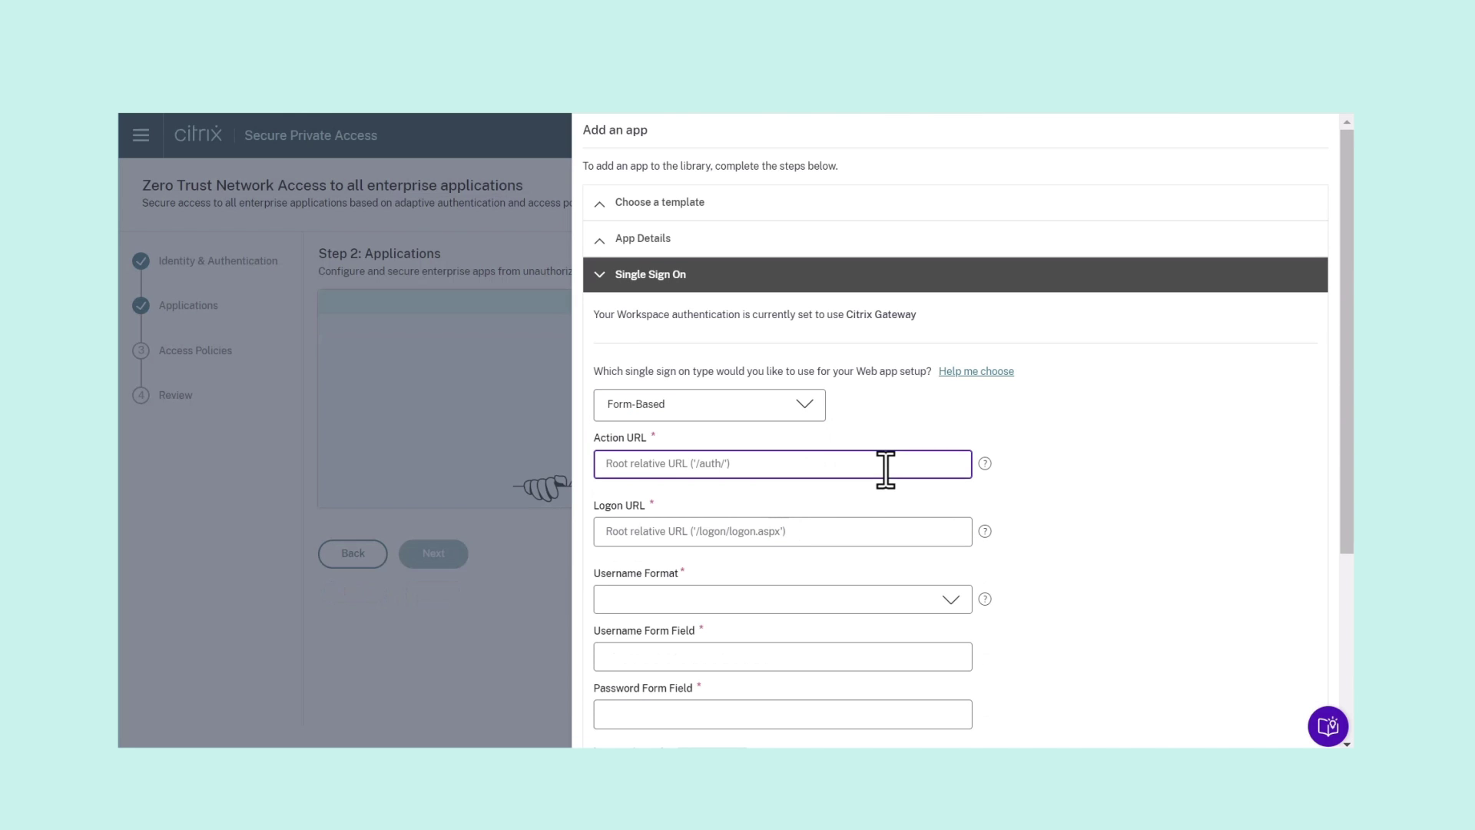
type("/owa/auth.owa")
left_click(890, 536)
type("/owa/auth/logon.aspx")
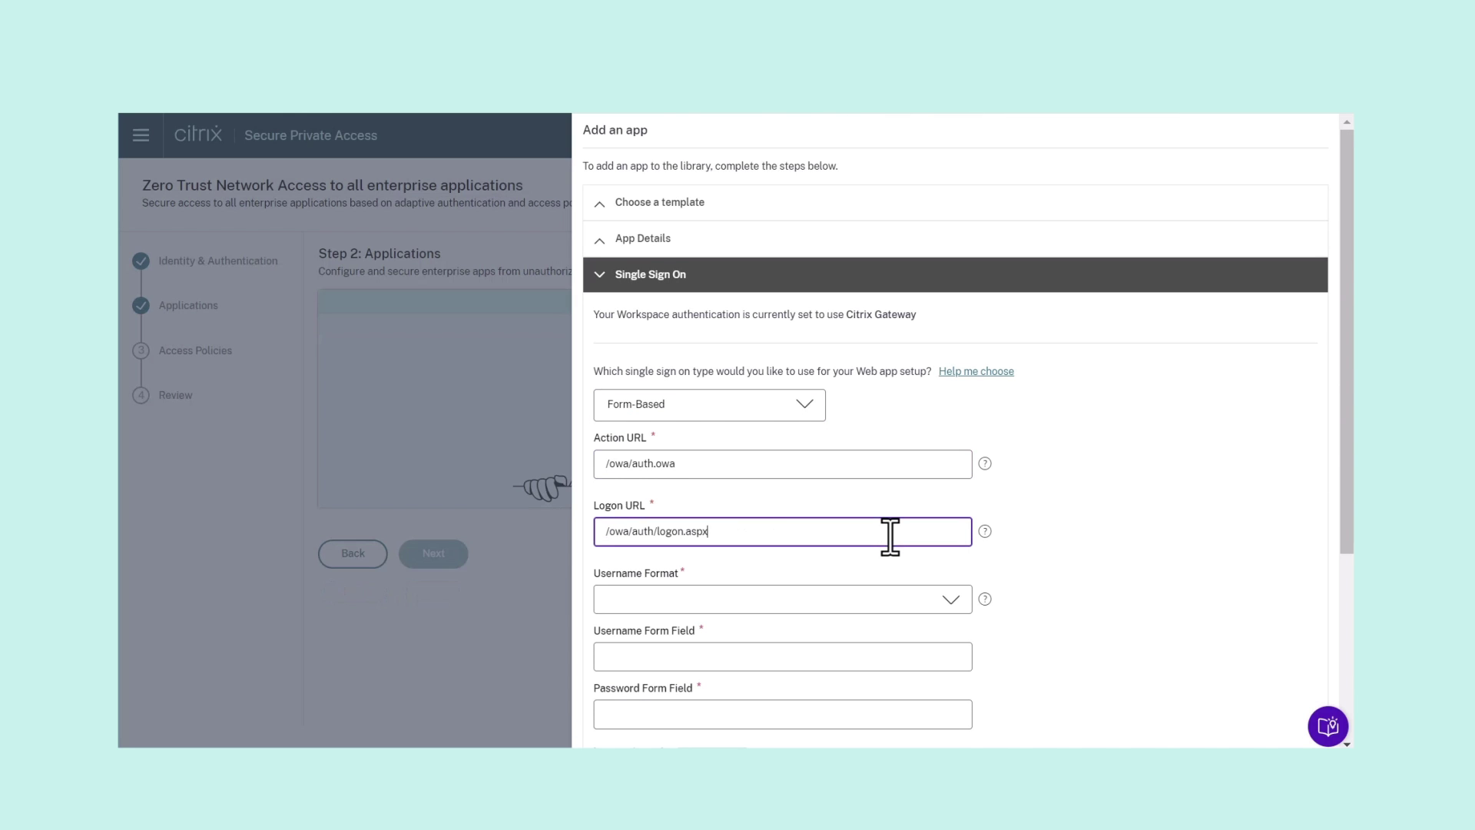
Keep User Principal Name format, paste username and password form field names, and finish adding the app.
left_click(889, 603)
left_click(850, 600)
left_click(855, 661)
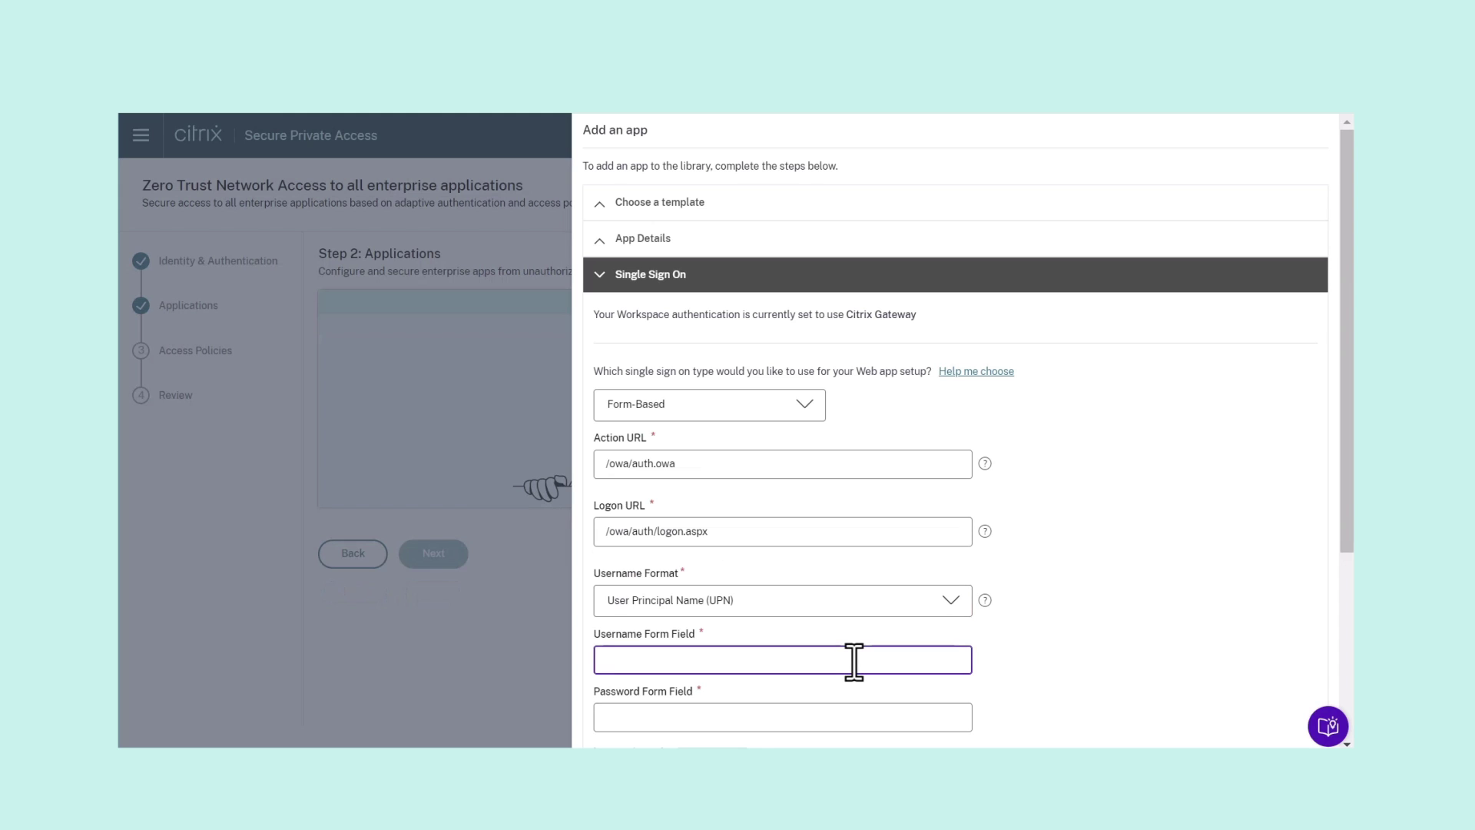
key("ctrl+v")
left_click(859, 722)
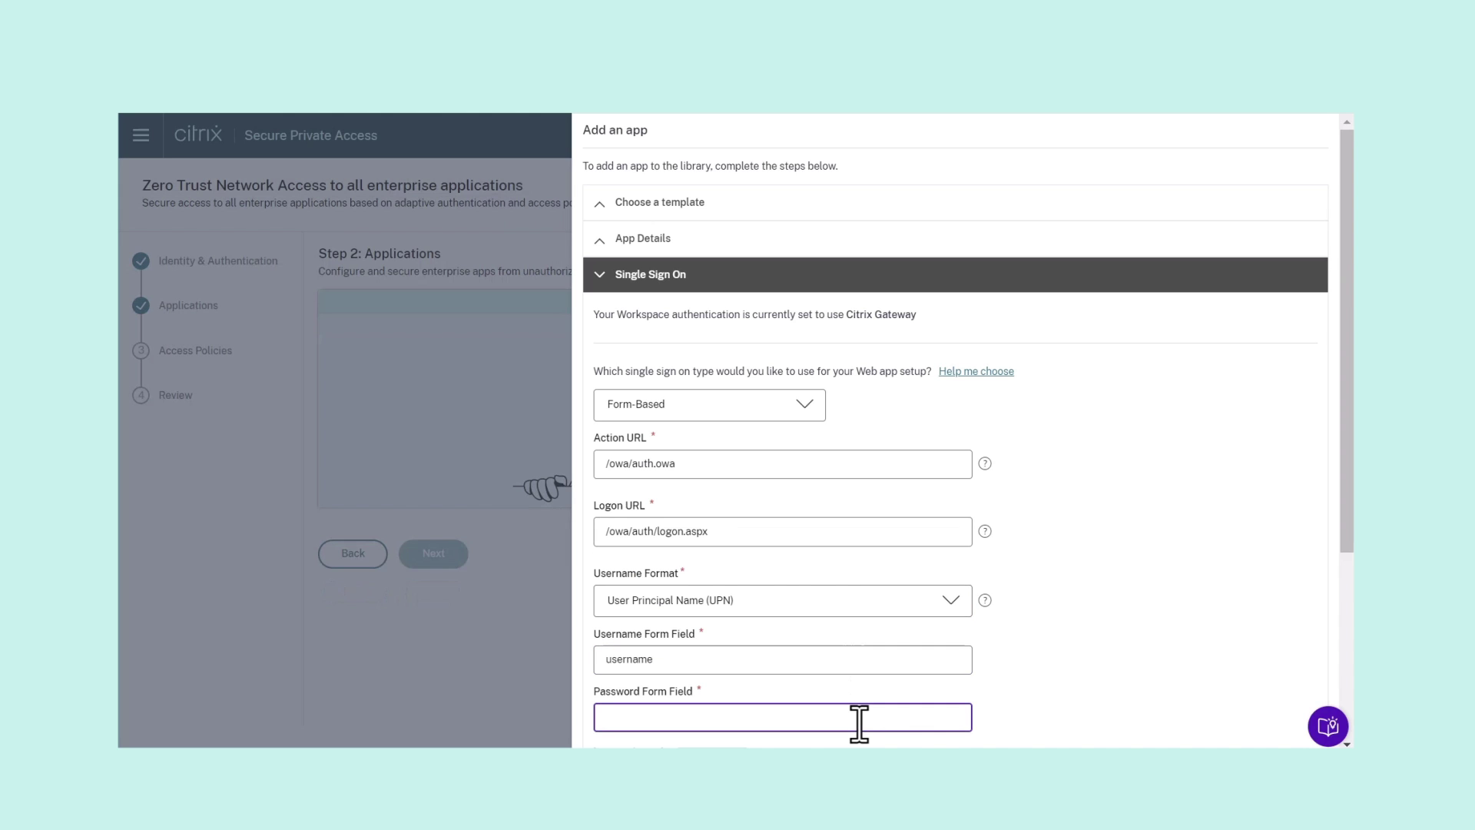
key("ctrl+v")
scroll(859, 722, "down", 2)
left_click(626, 698)
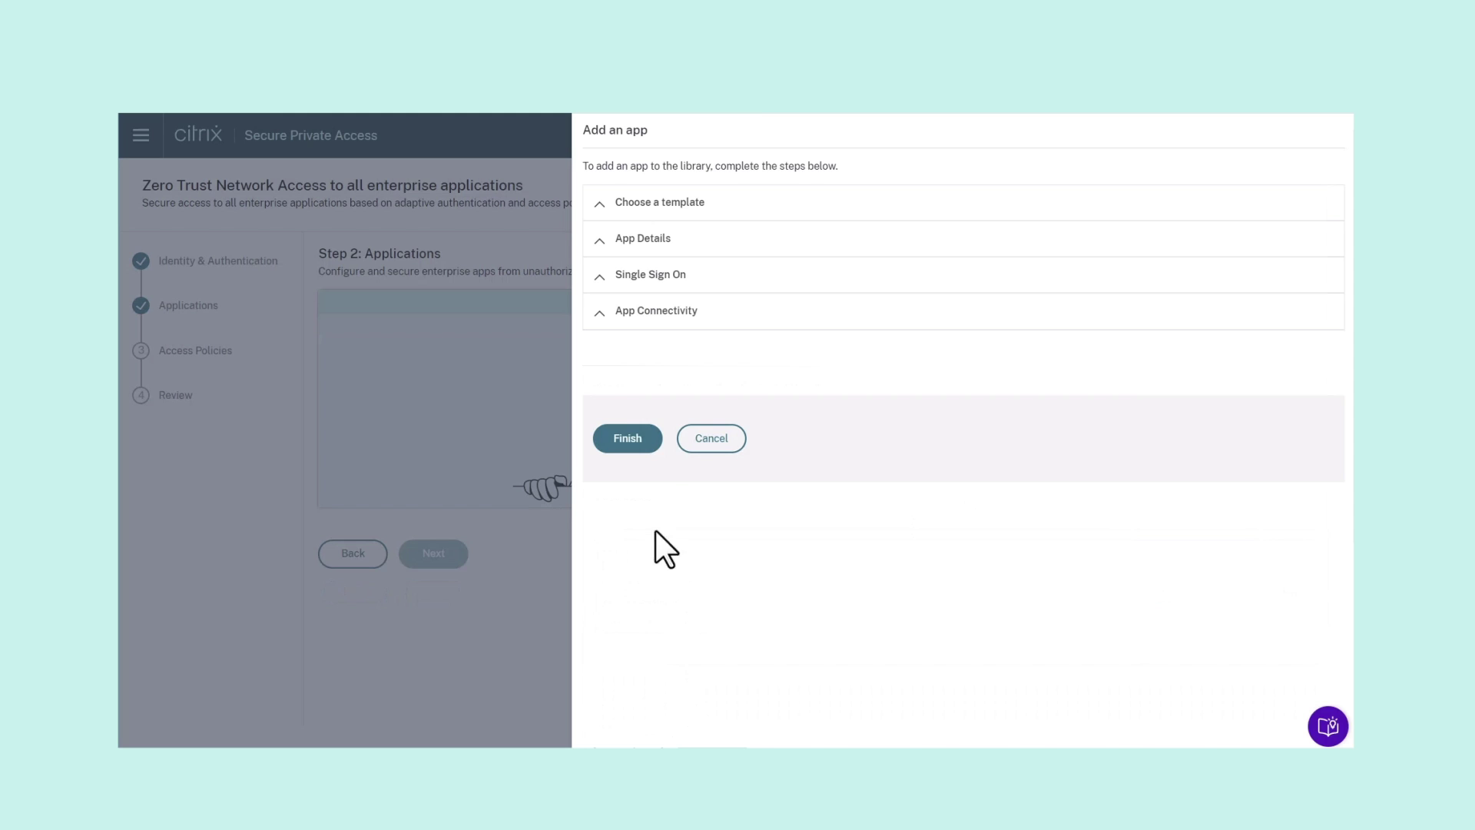
left_click(651, 446)
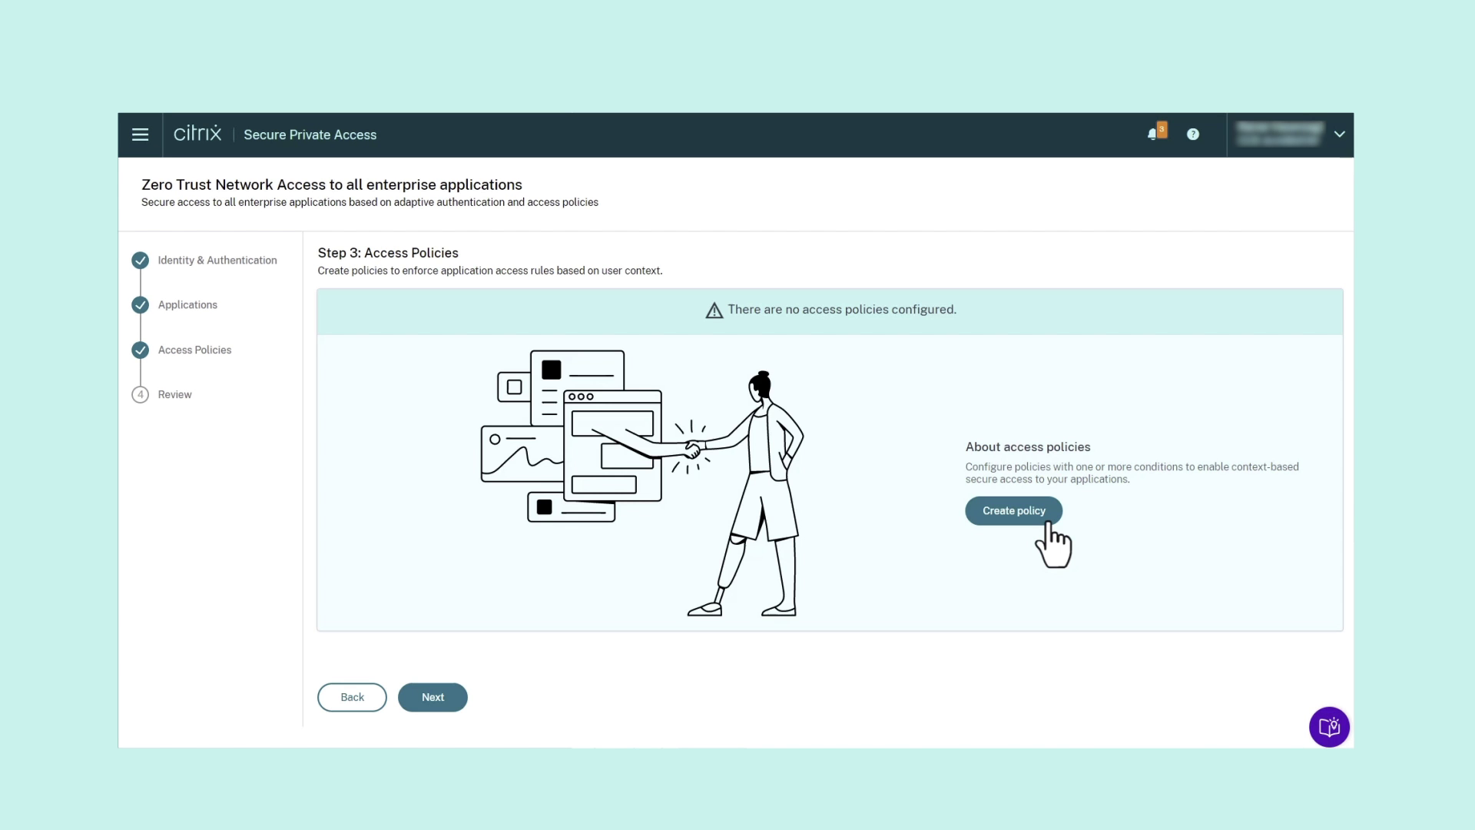
Create a new access policy covering Outlook Web App and Slack.
left_click(1047, 523)
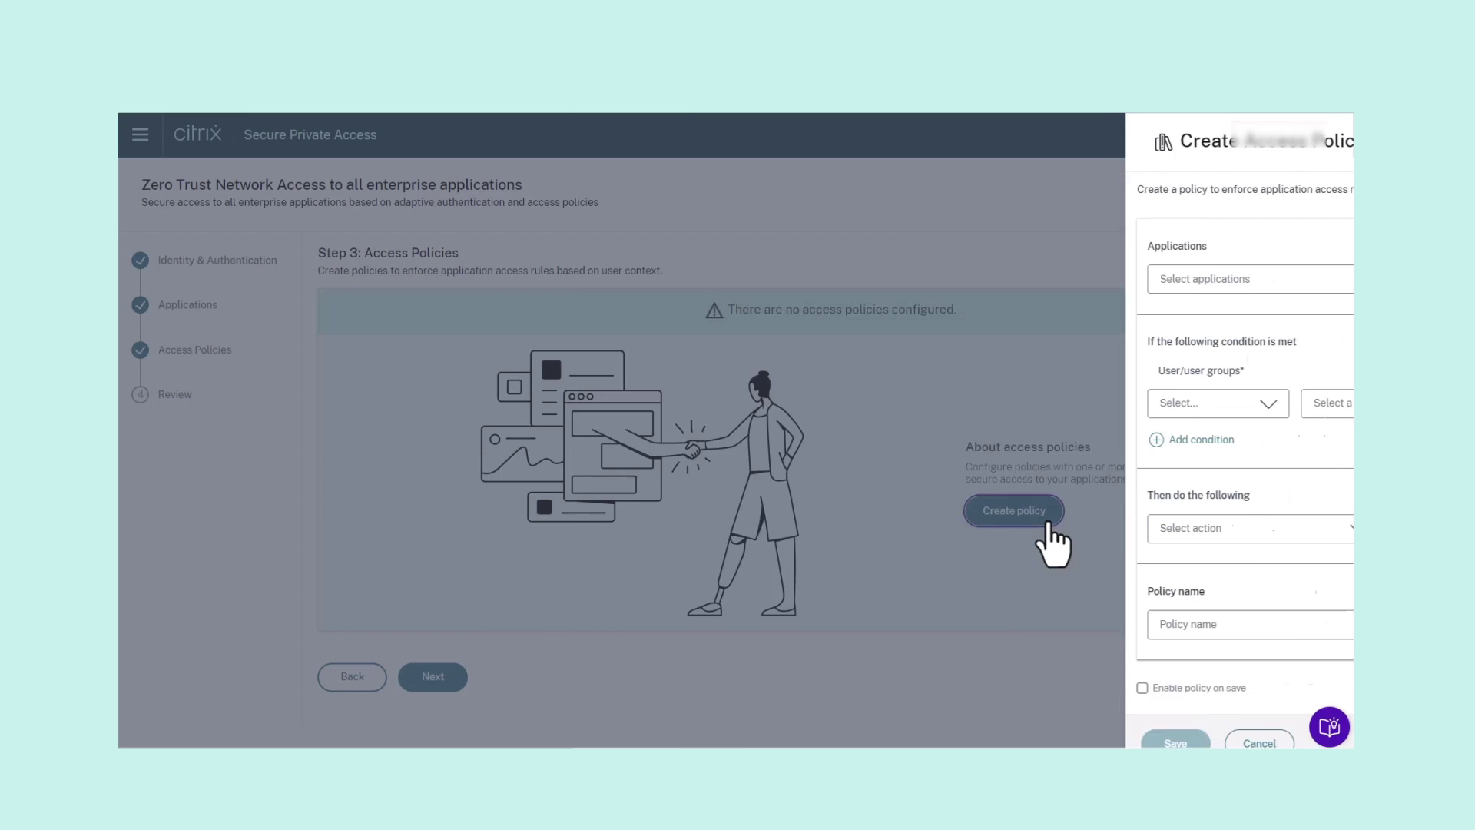
left_click(963, 288)
left_click(930, 315)
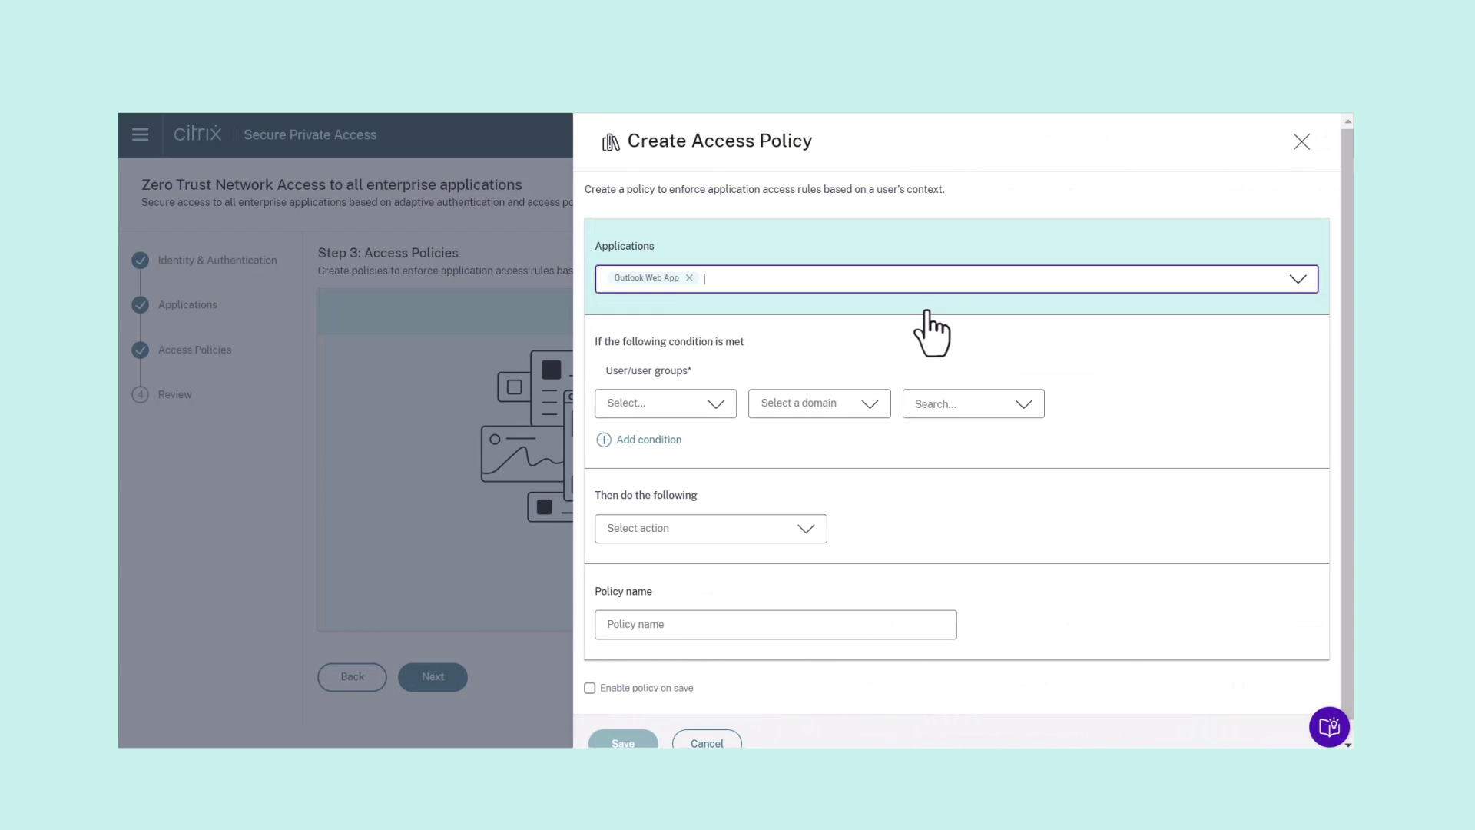
left_click(932, 281)
left_click(918, 321)
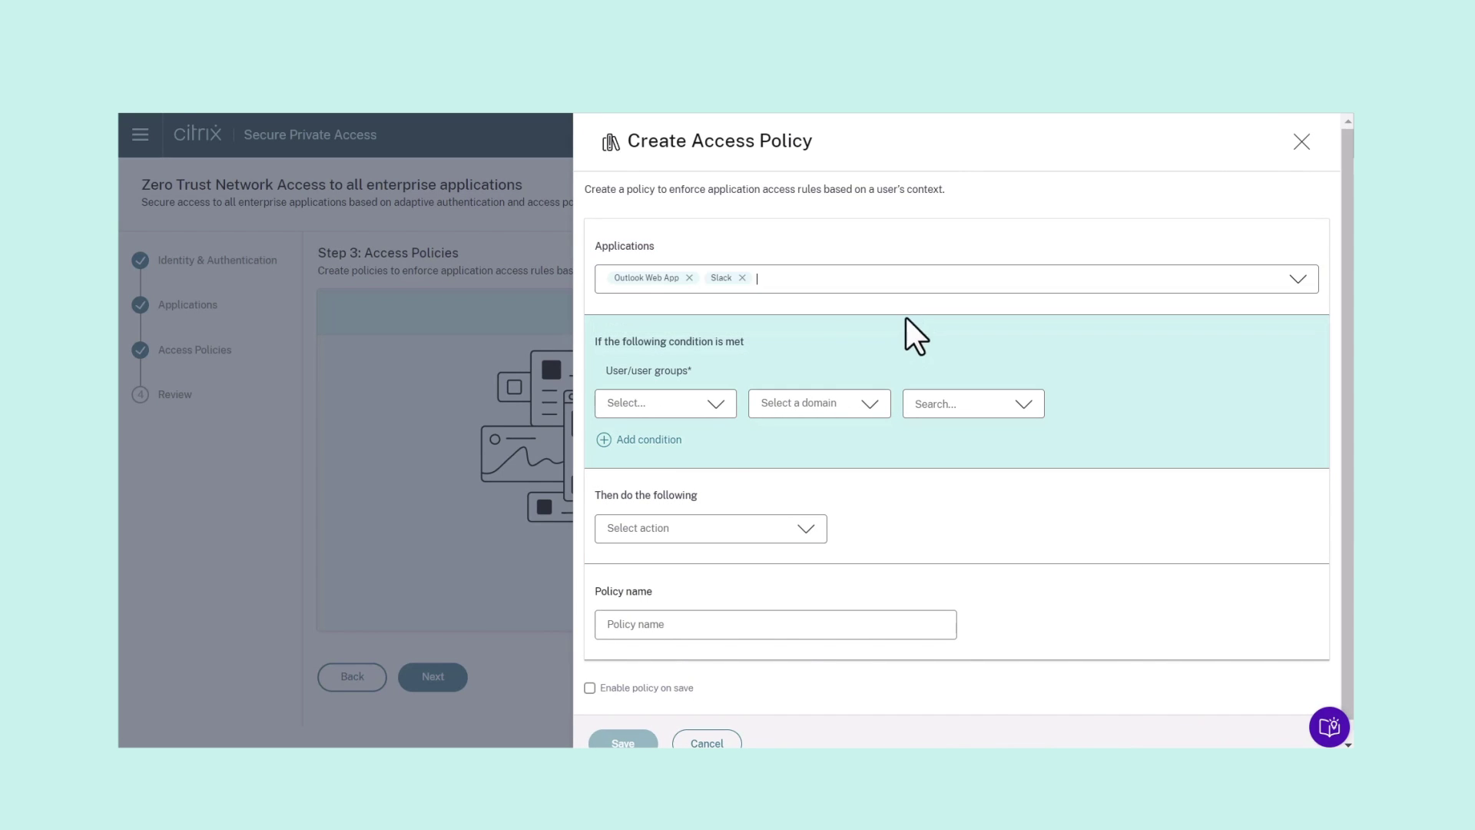
Set the user condition to match any of one chosen citrix.lab domain user.
left_click(714, 404)
left_click(719, 450)
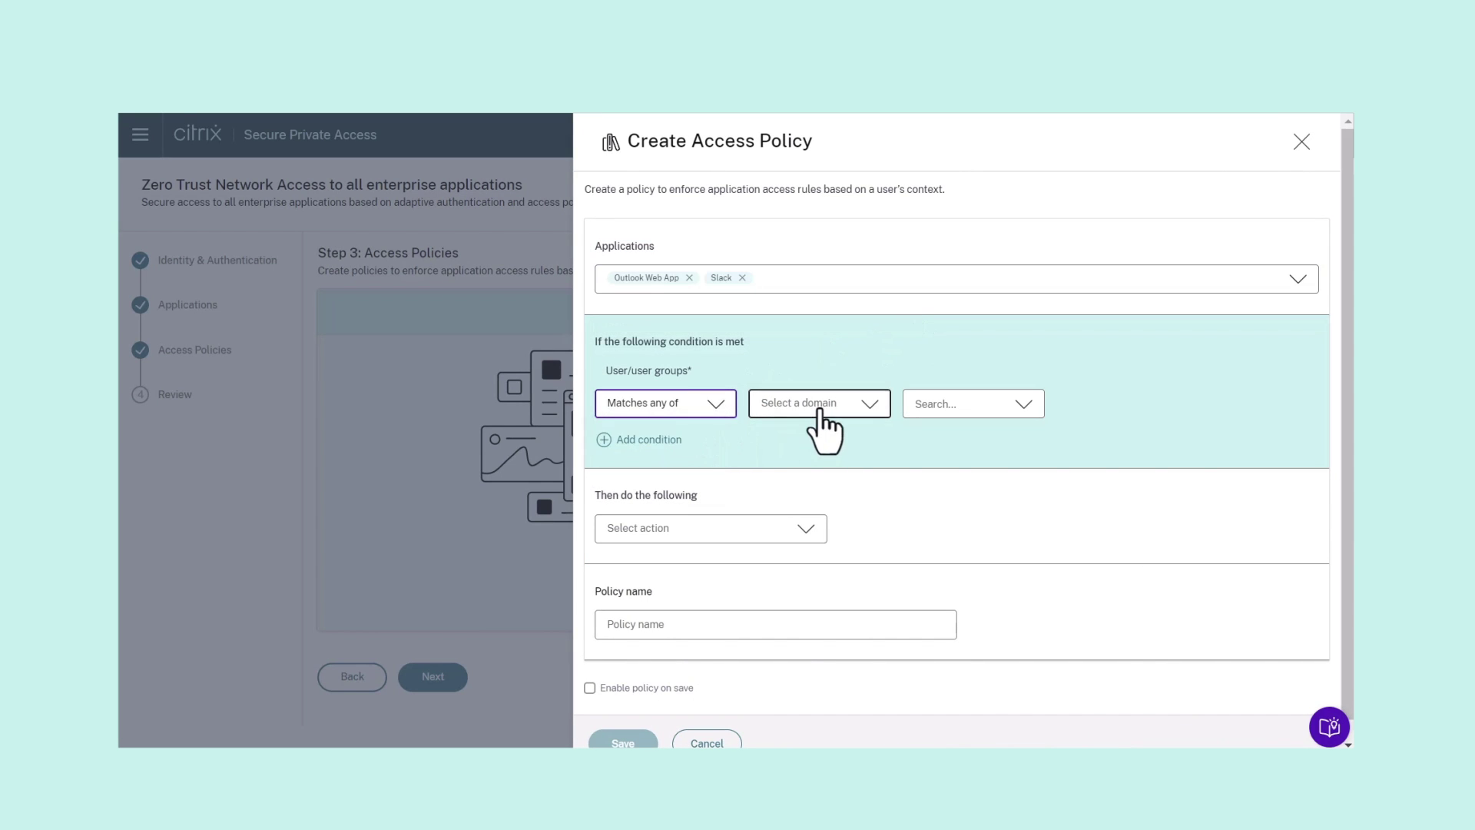
left_click(816, 407)
left_click(819, 442)
left_click(948, 404)
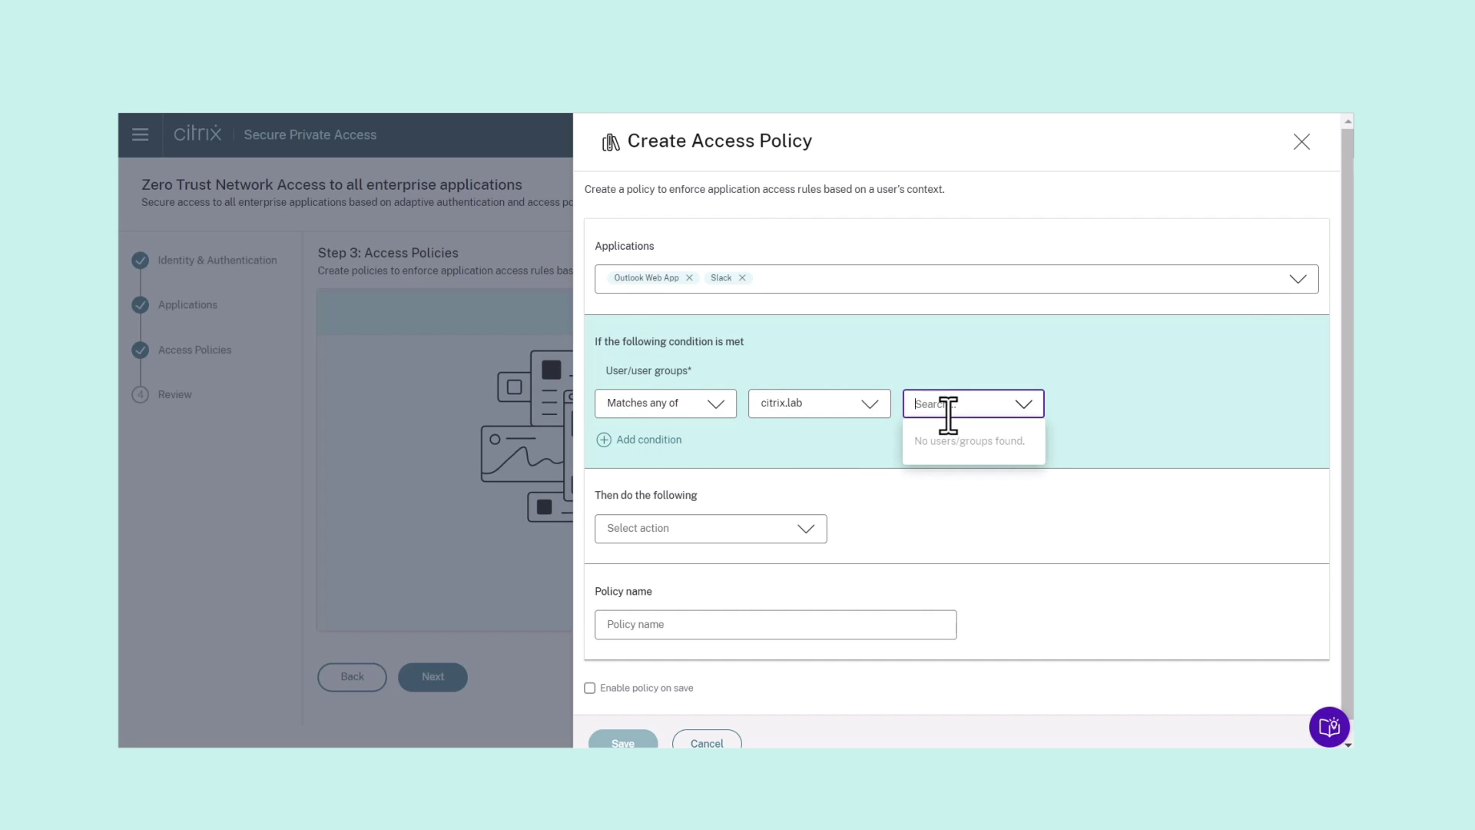
type("user1")
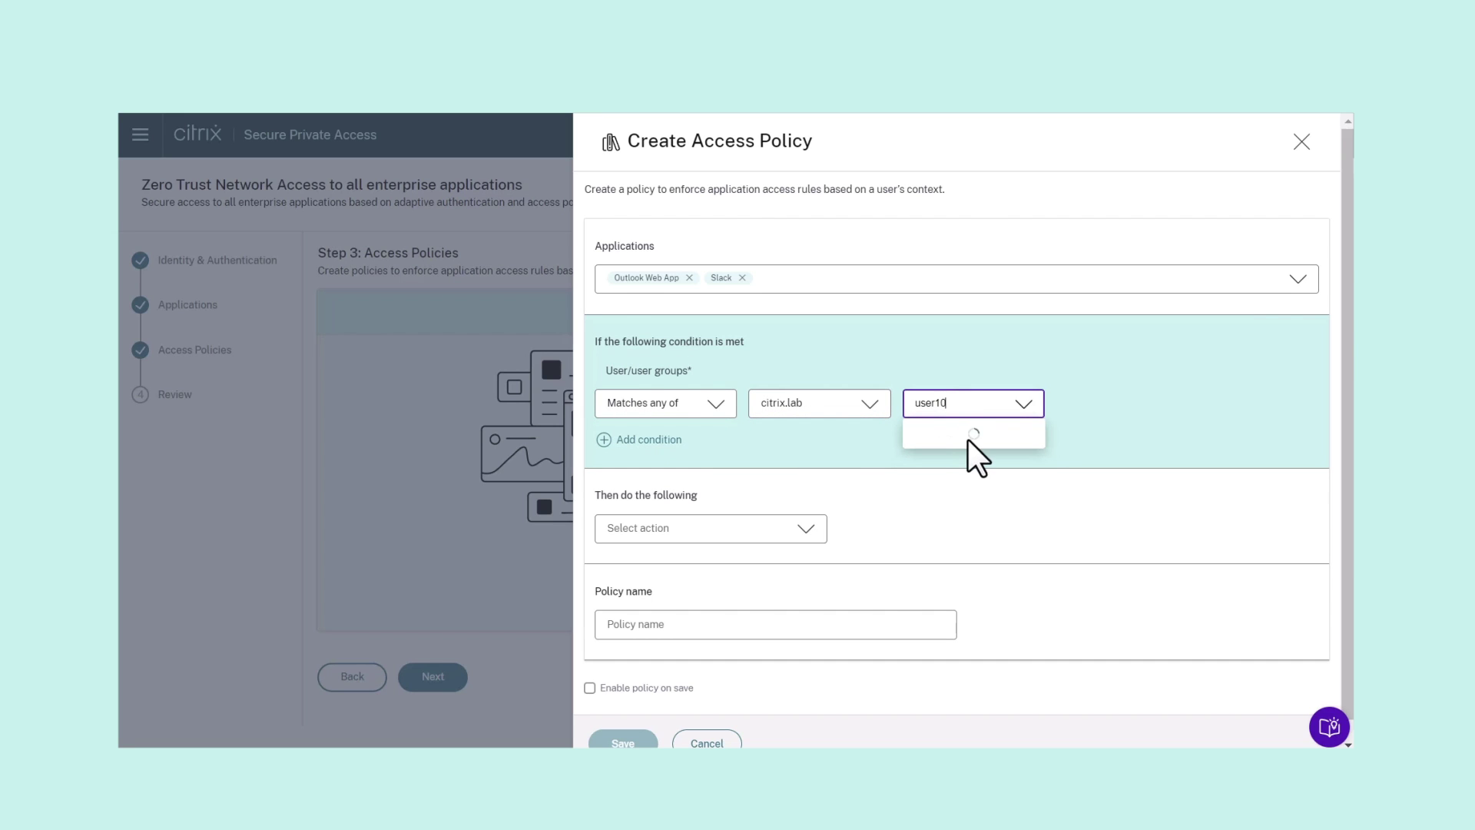
type("0")
left_click(970, 440)
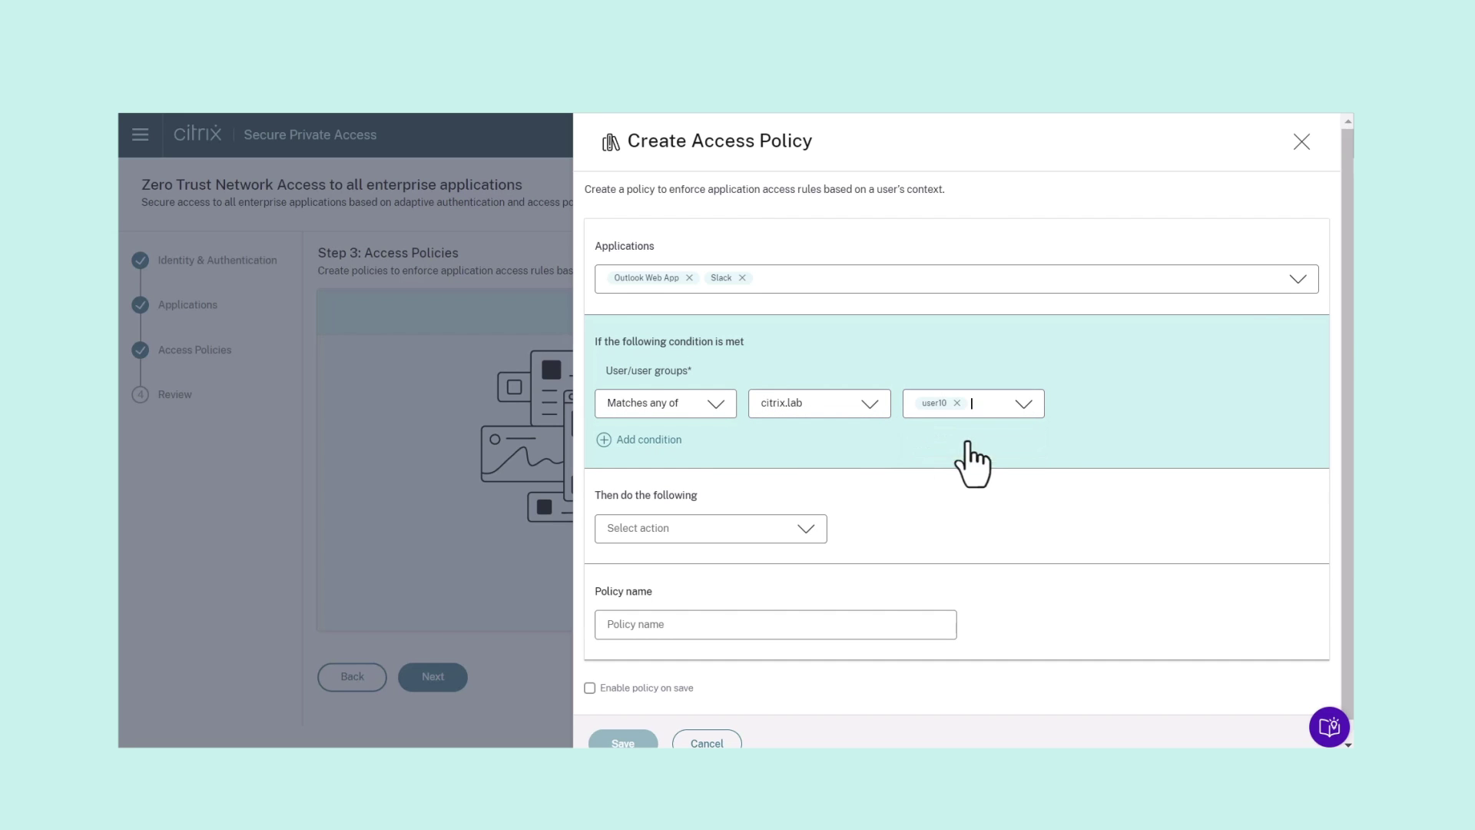
Add a geo-location condition matching any of United States.
left_click(667, 440)
left_click(717, 472)
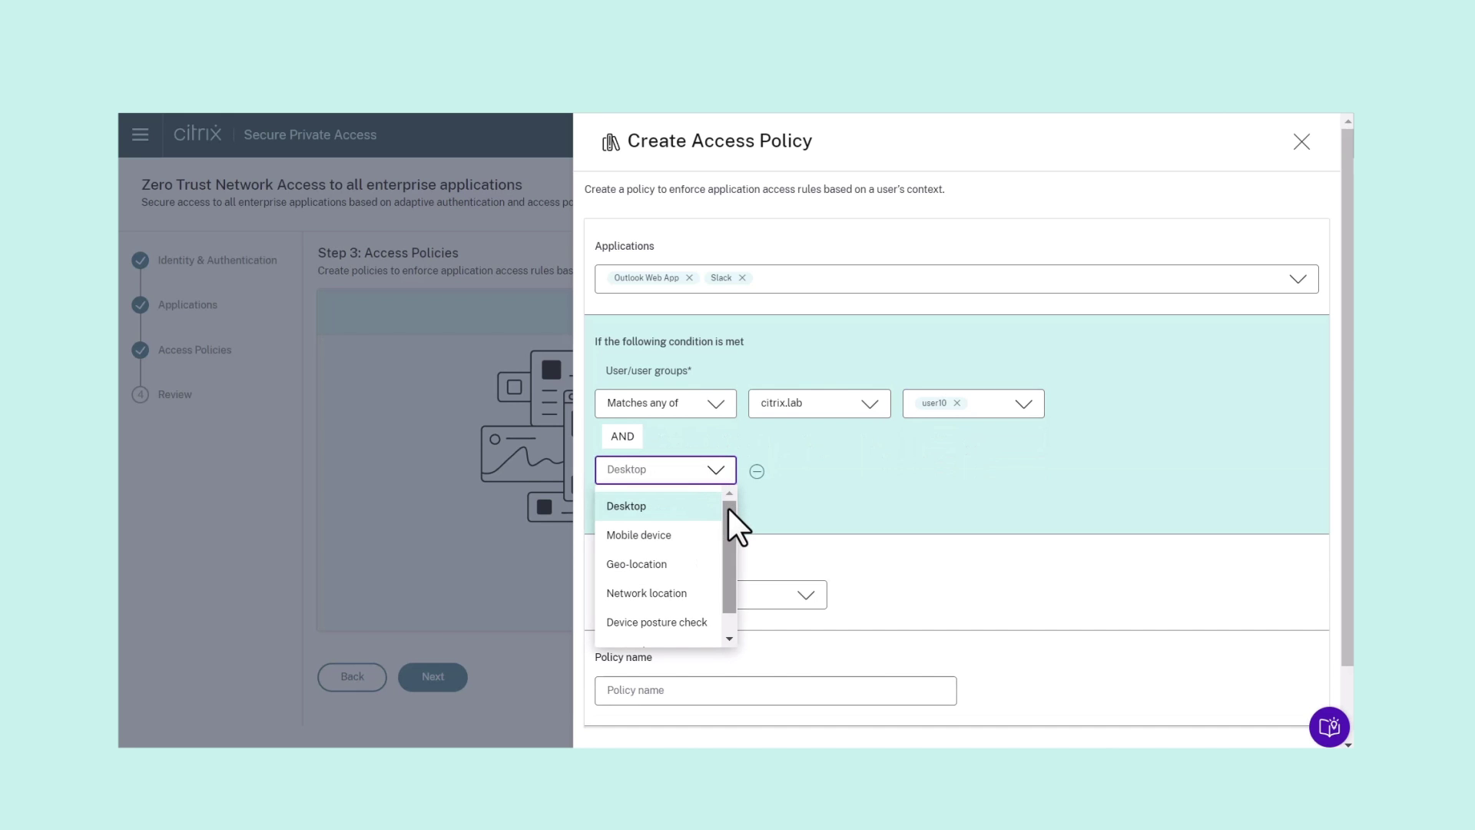
left_click_drag(728, 508, 729, 543)
left_click(695, 538)
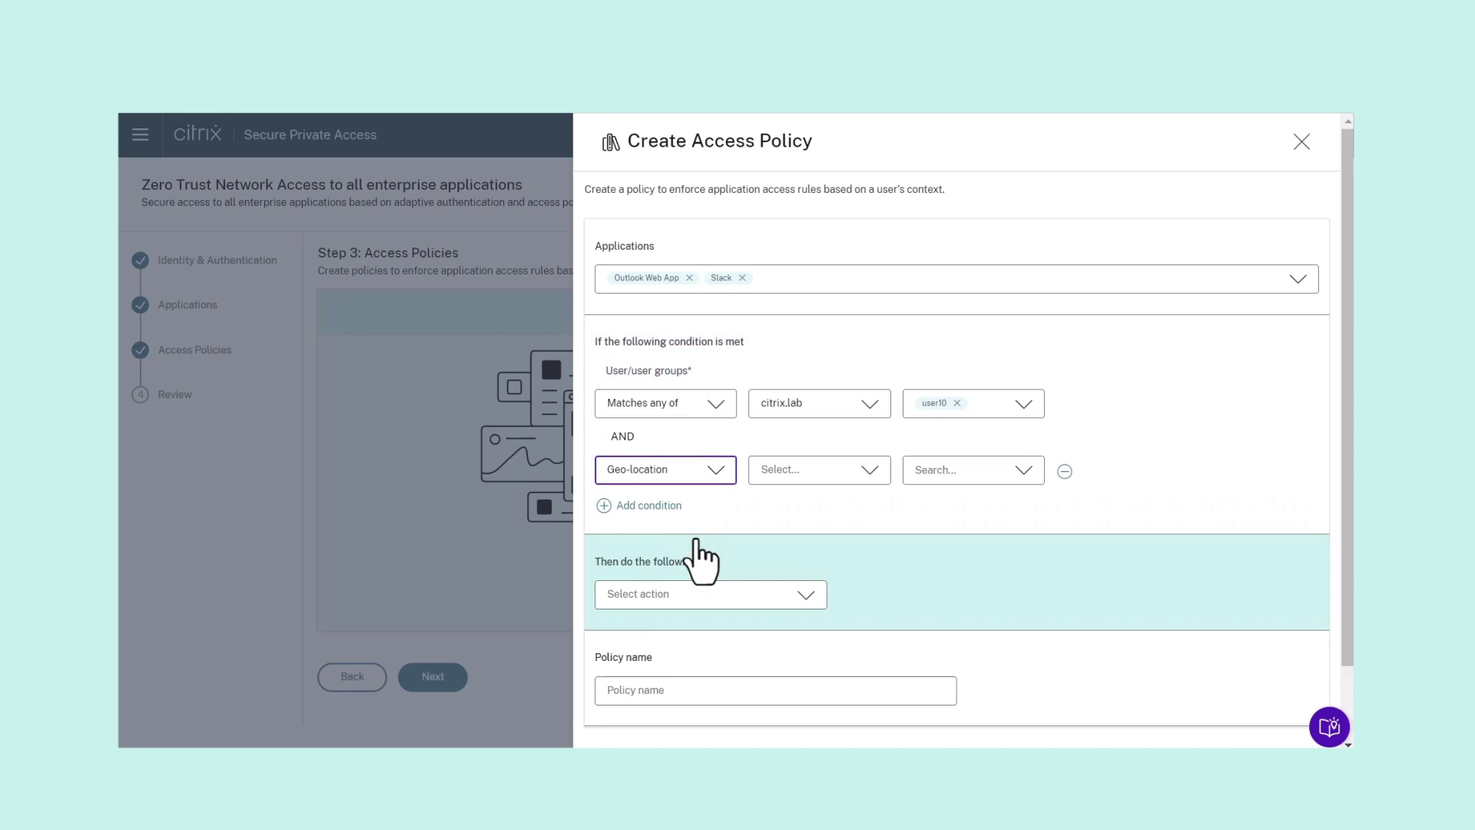
left_click(824, 483)
left_click(821, 506)
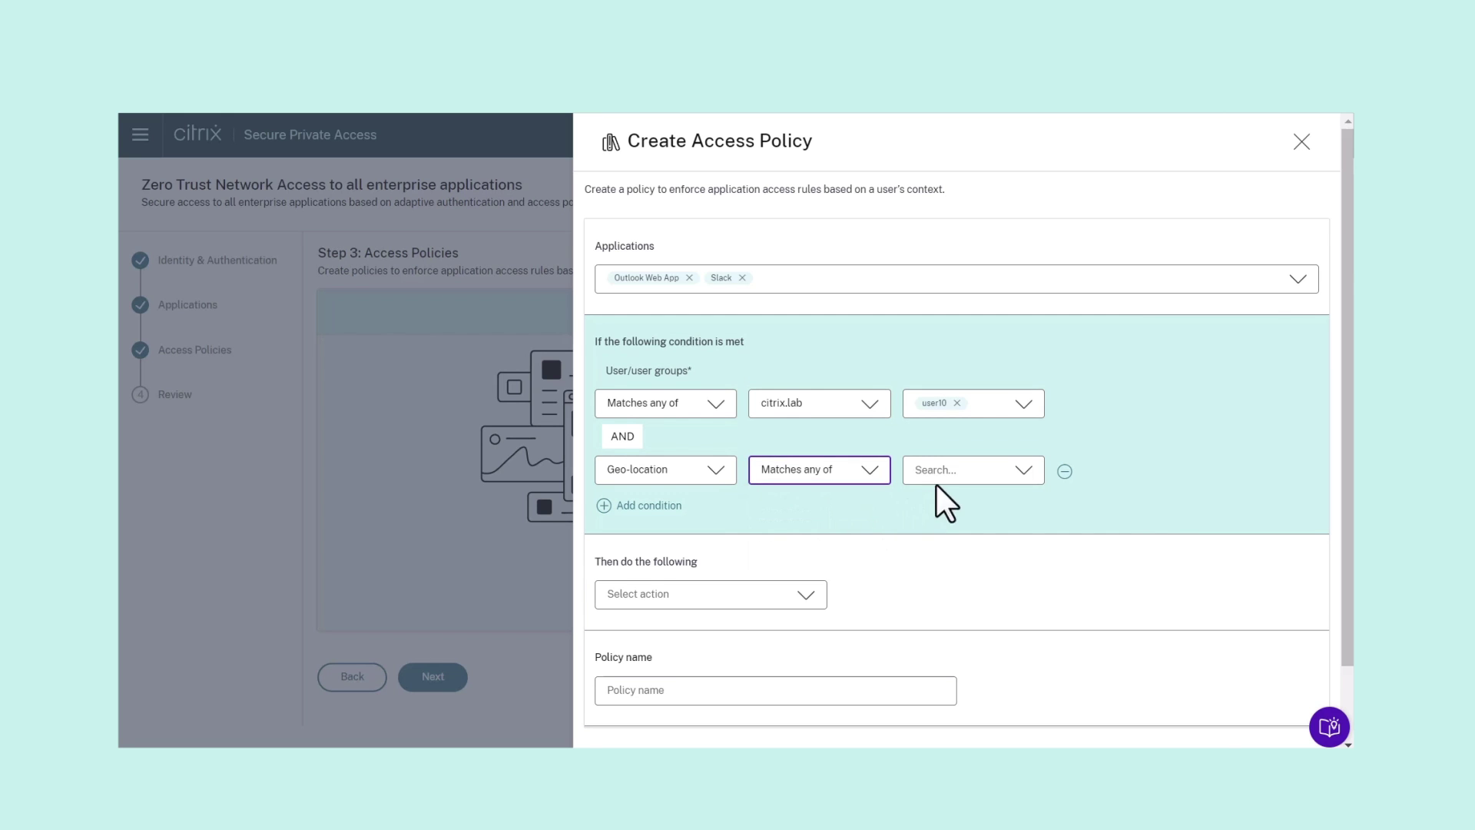
left_click(944, 472)
type("United")
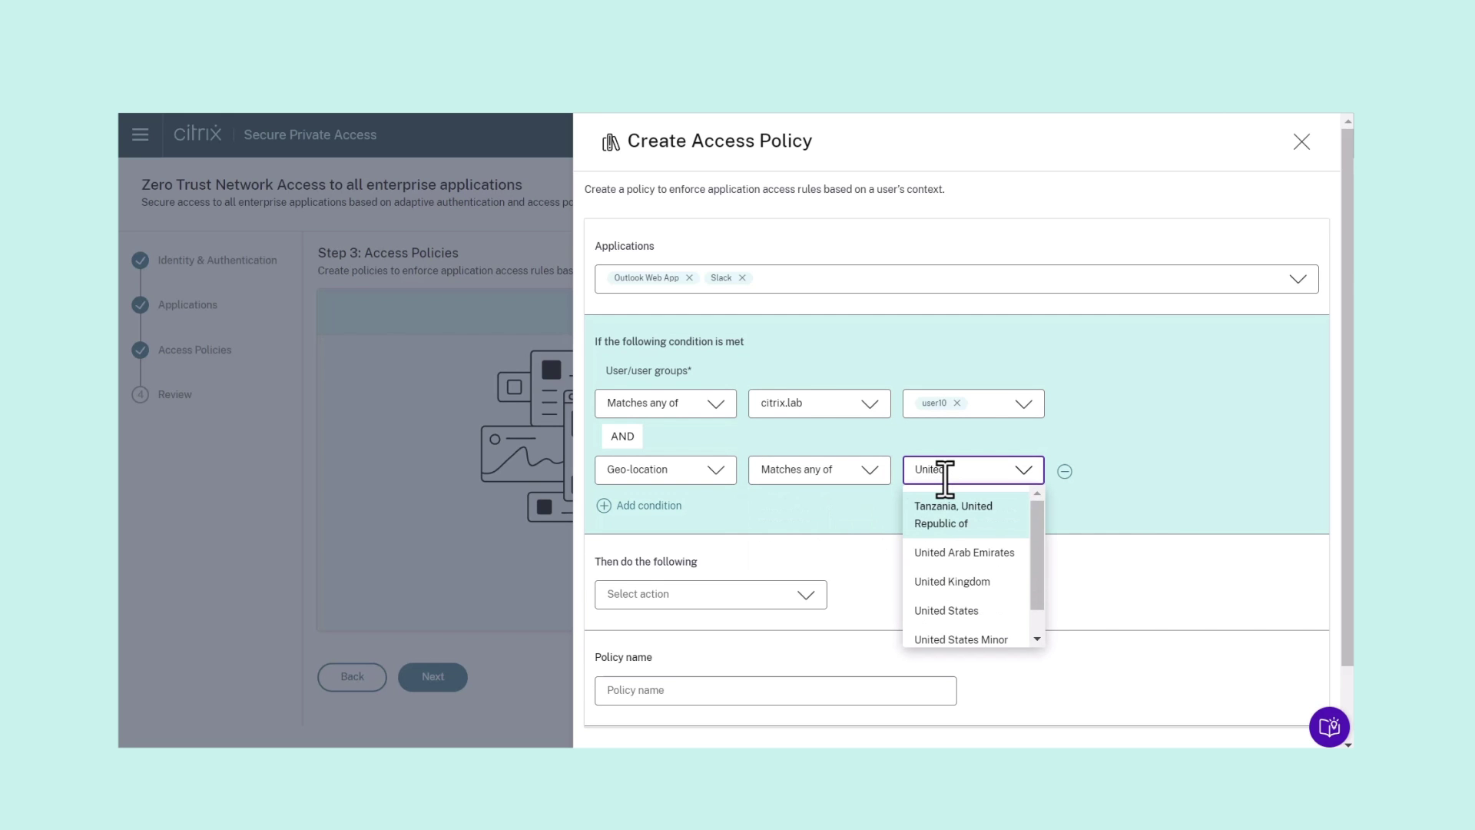
left_click(950, 611)
Allow access with restrictions on clipboard, printing, downloads, uploads, screen capture, key logging, plus watermark.
left_click(800, 609)
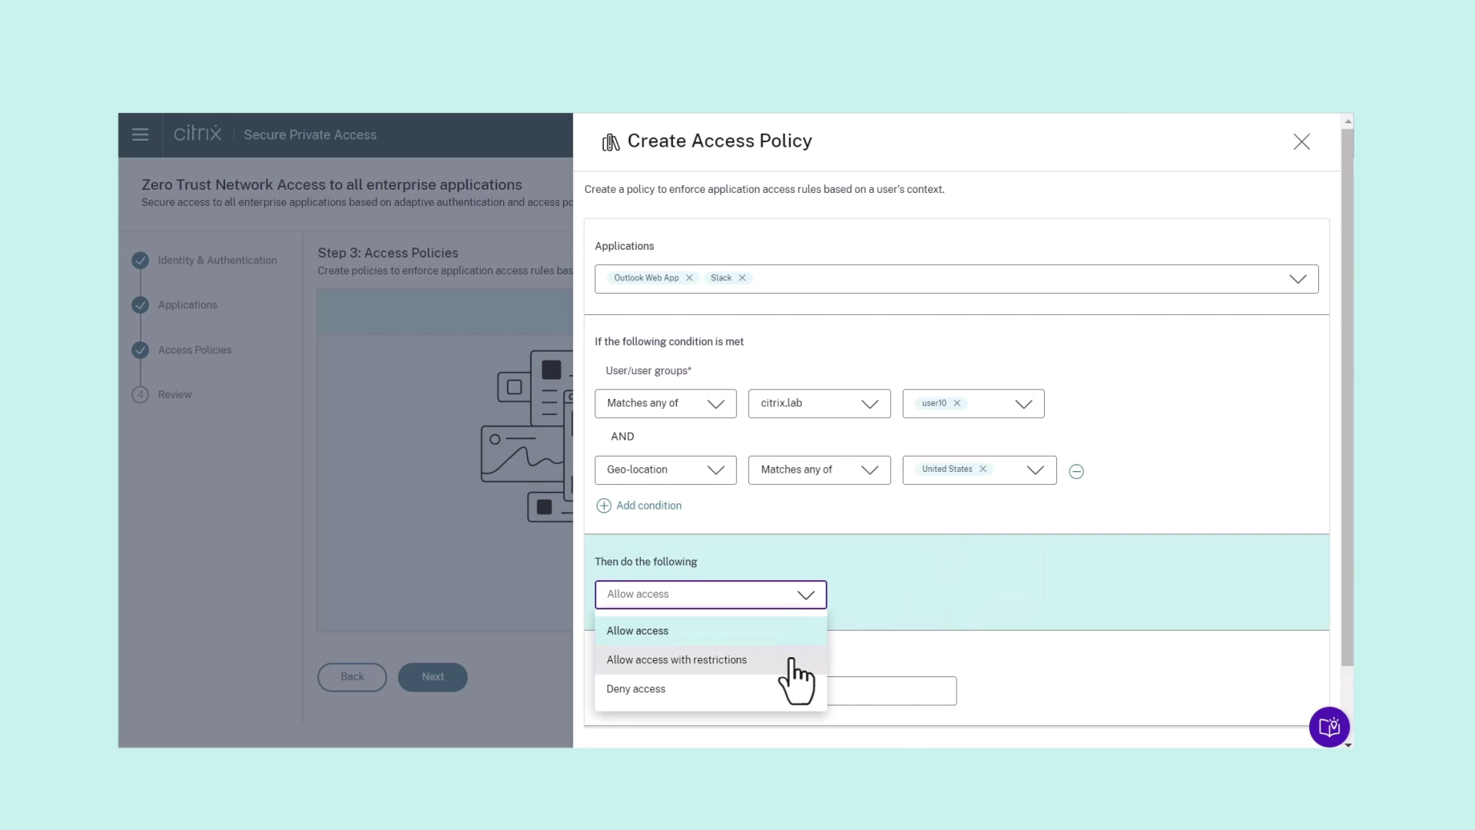
left_click(800, 655)
scroll(791, 657, "down", 4)
left_click(695, 375)
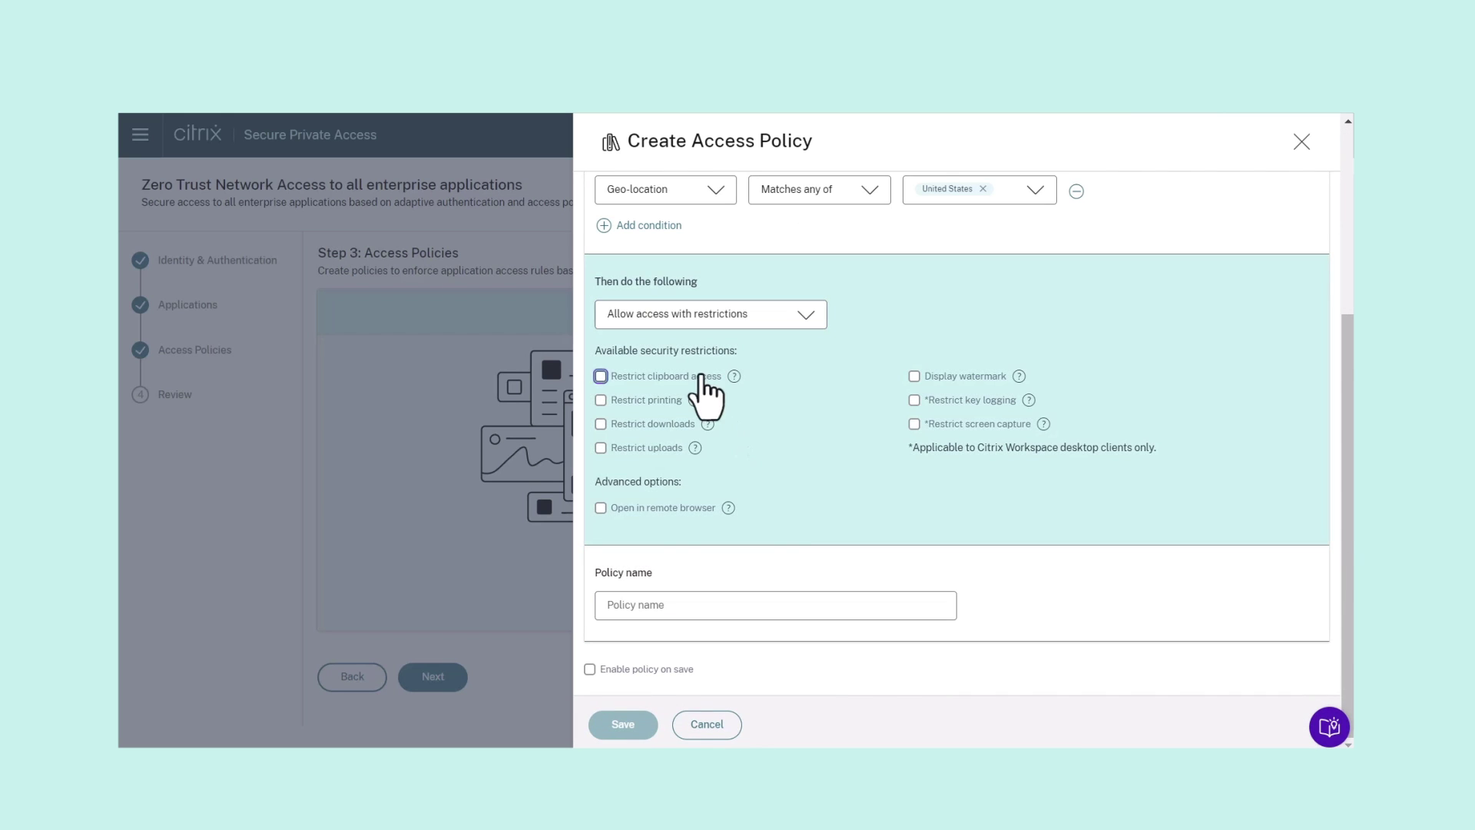
left_click(663, 399)
left_click(666, 423)
left_click(670, 447)
left_click(946, 424)
left_click(950, 400)
left_click(950, 376)
Name the policy 'OWA-Slack-Restrict-USA', enable it on save, and save it.
left_click(793, 605)
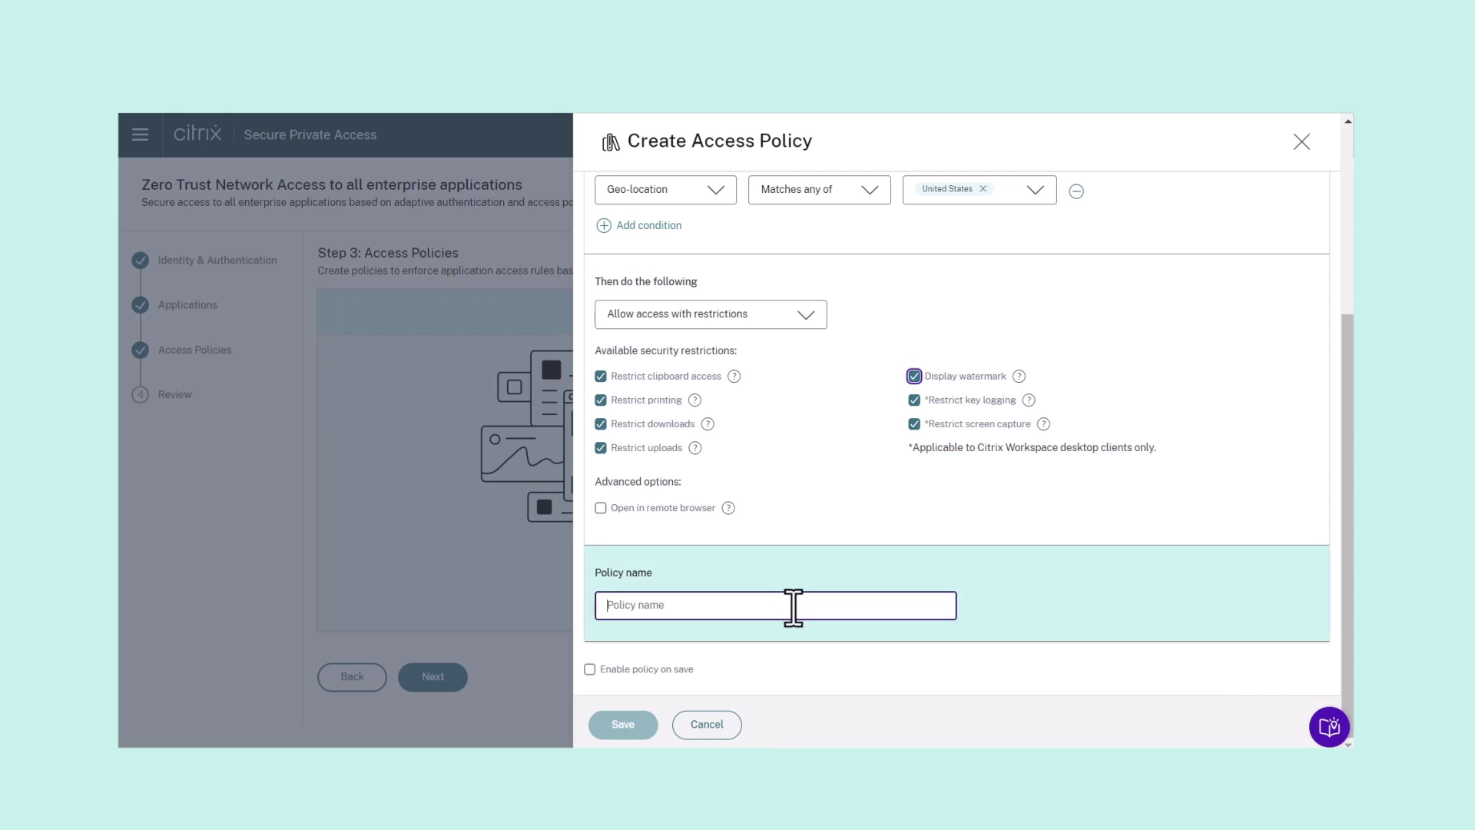
type("OWA-Slack-Restrict-USA")
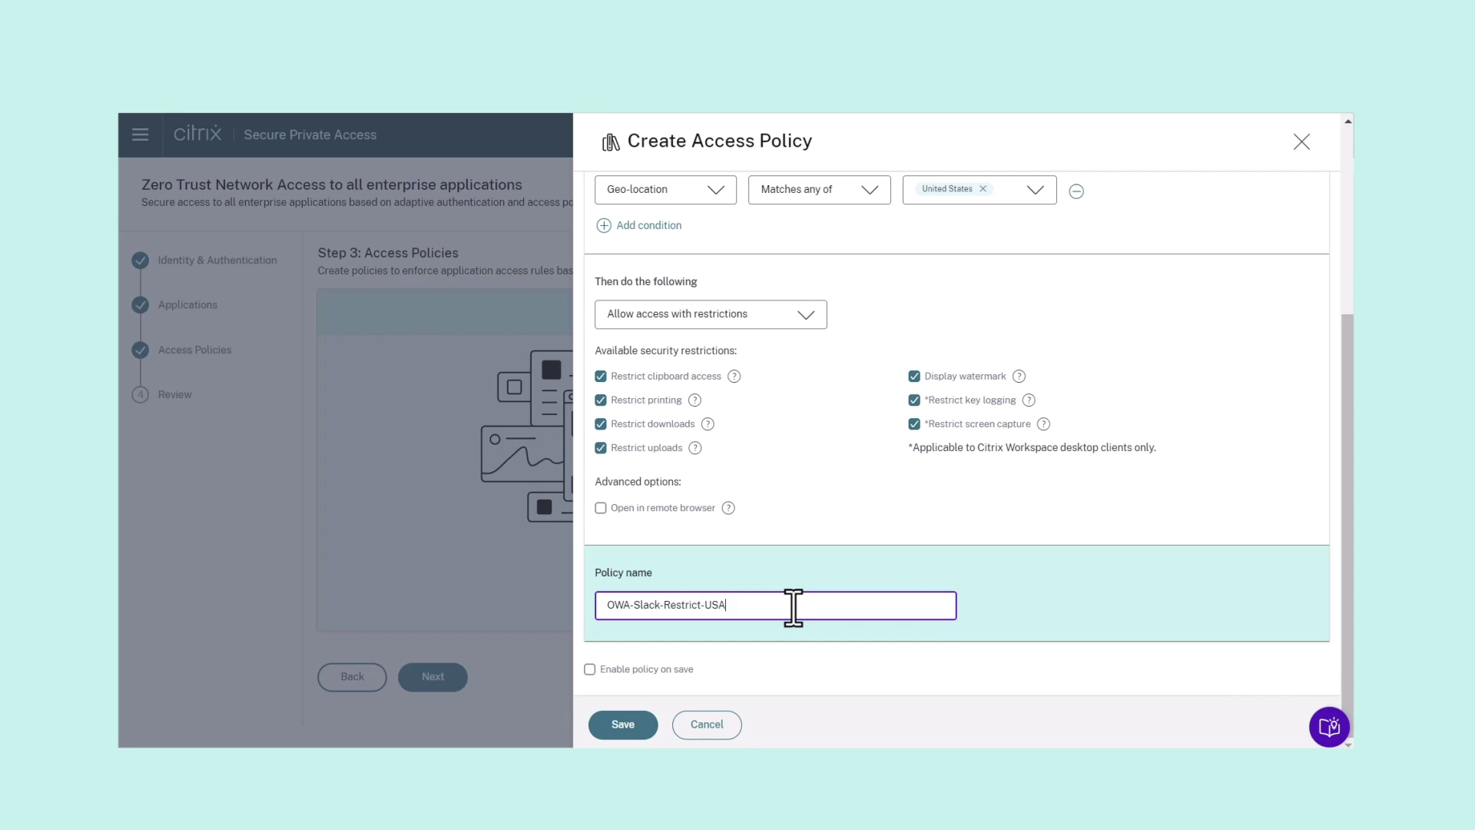
left_click(590, 669)
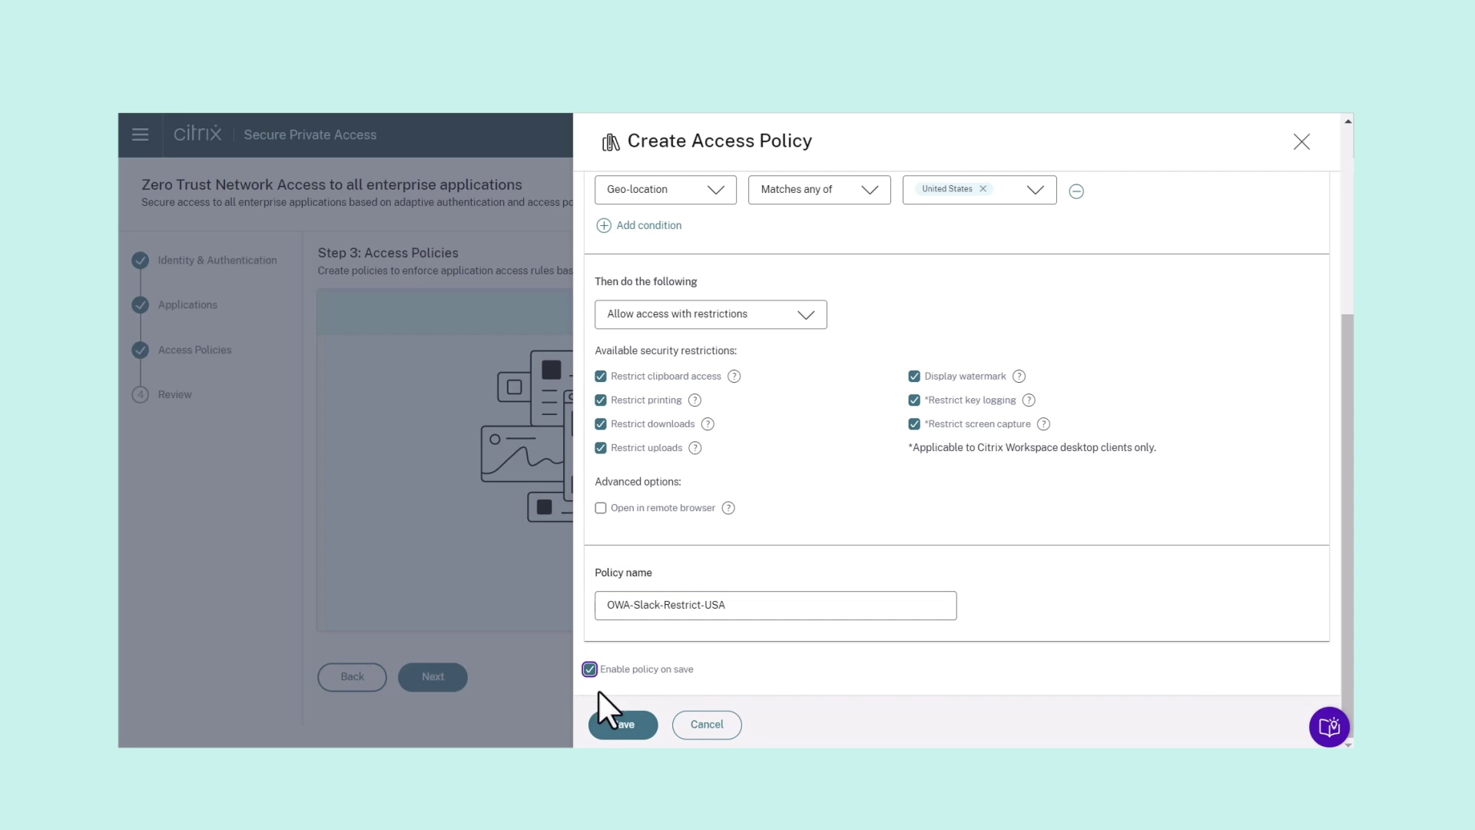
left_click(642, 731)
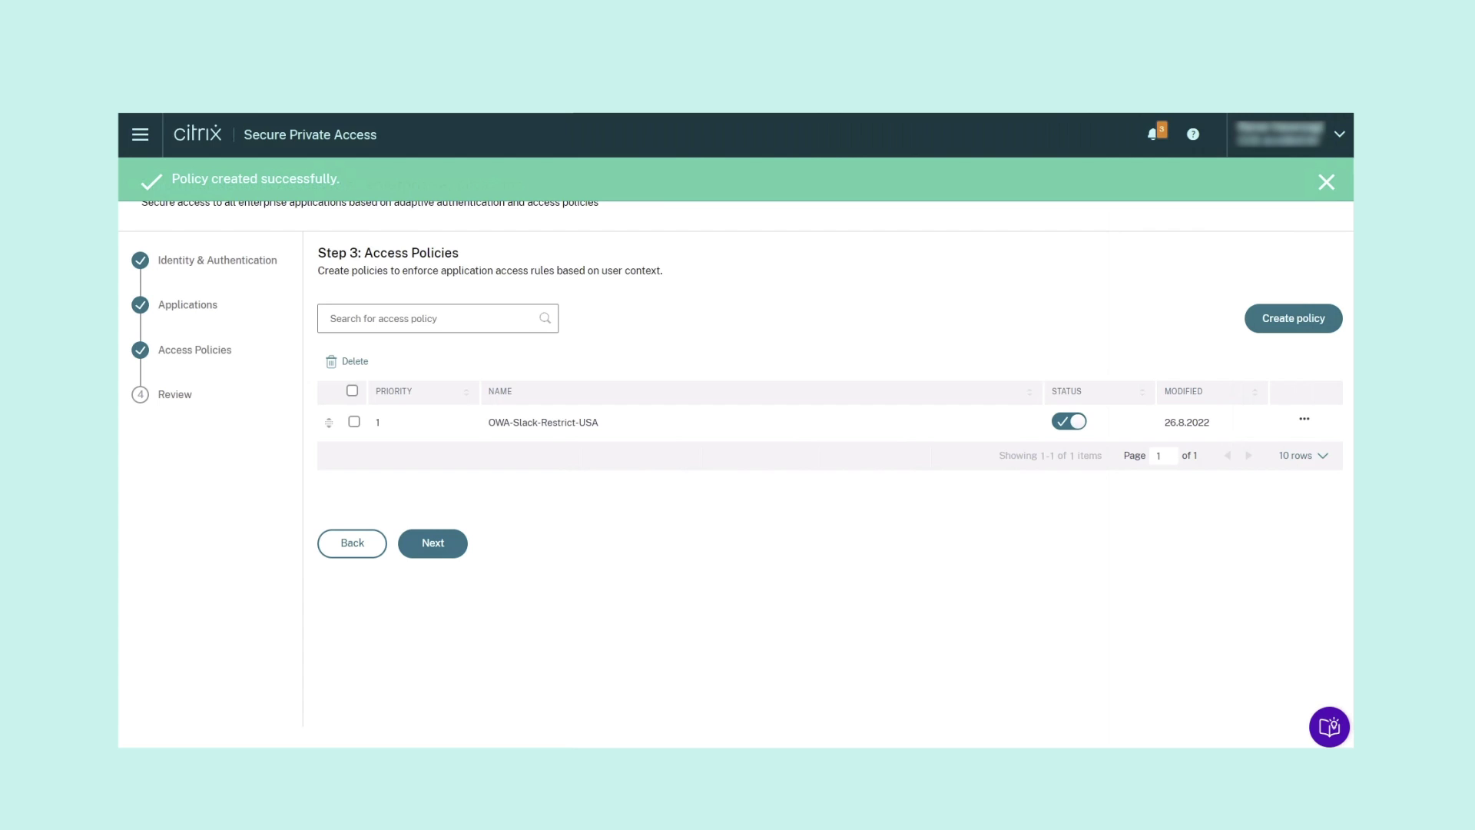
Check the Step 4 summary listing both apps and the policy, then close the wizard.
left_click(442, 547)
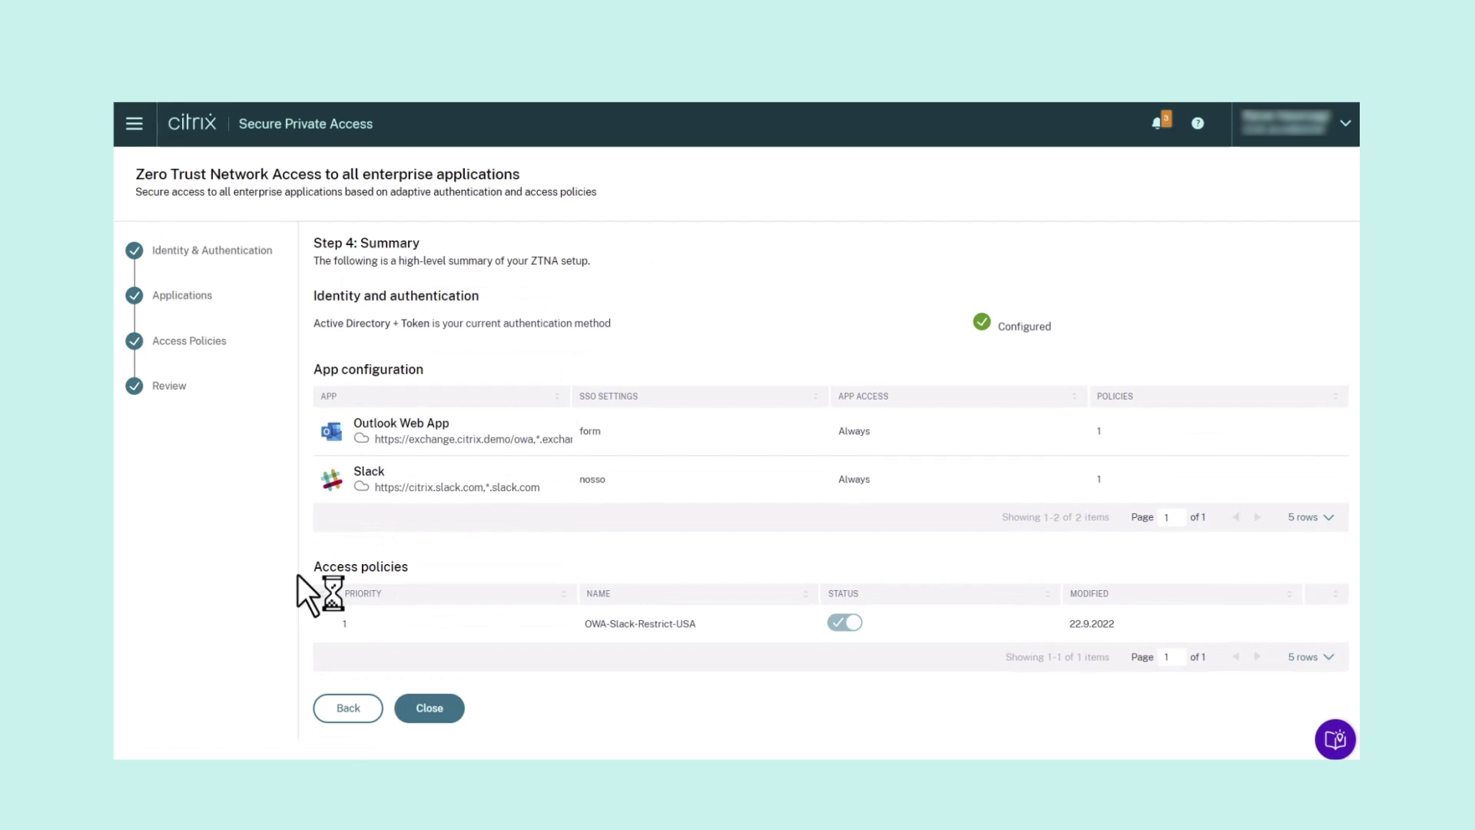
left_click(452, 723)
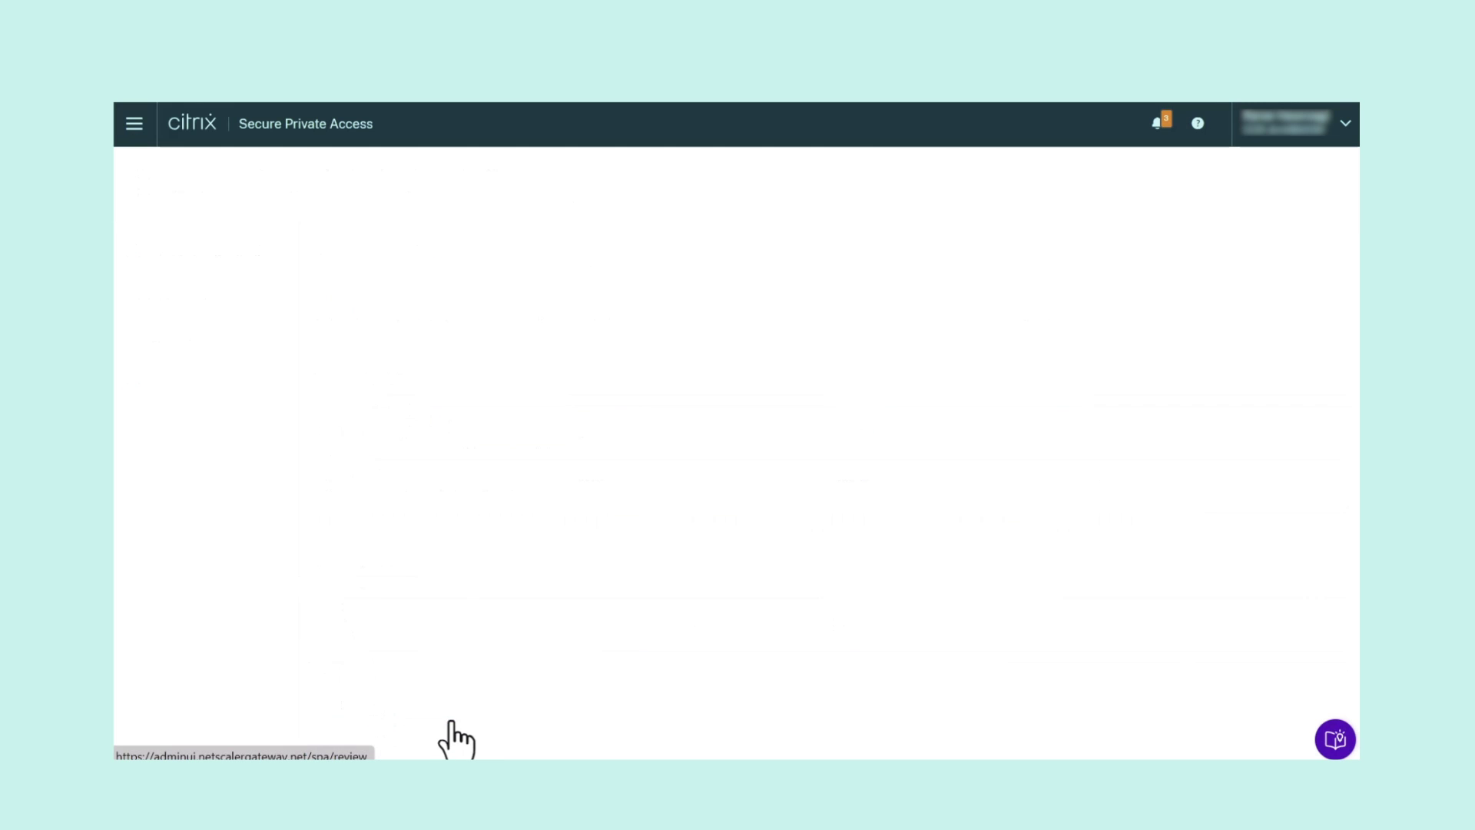